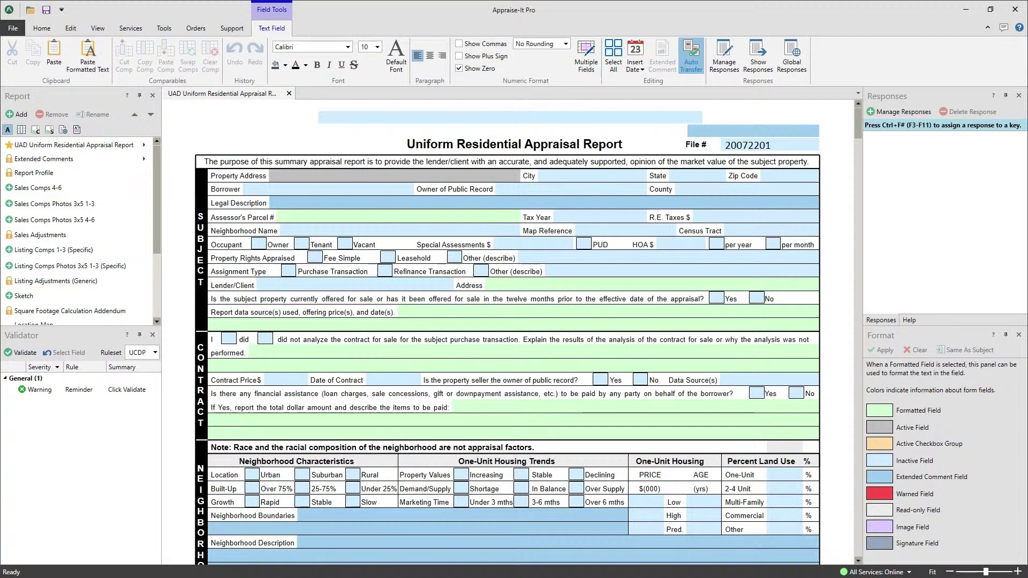
- Launch the Sketch-It drawing tool for the appraisal report and start defining a new area
left_click(162, 32)
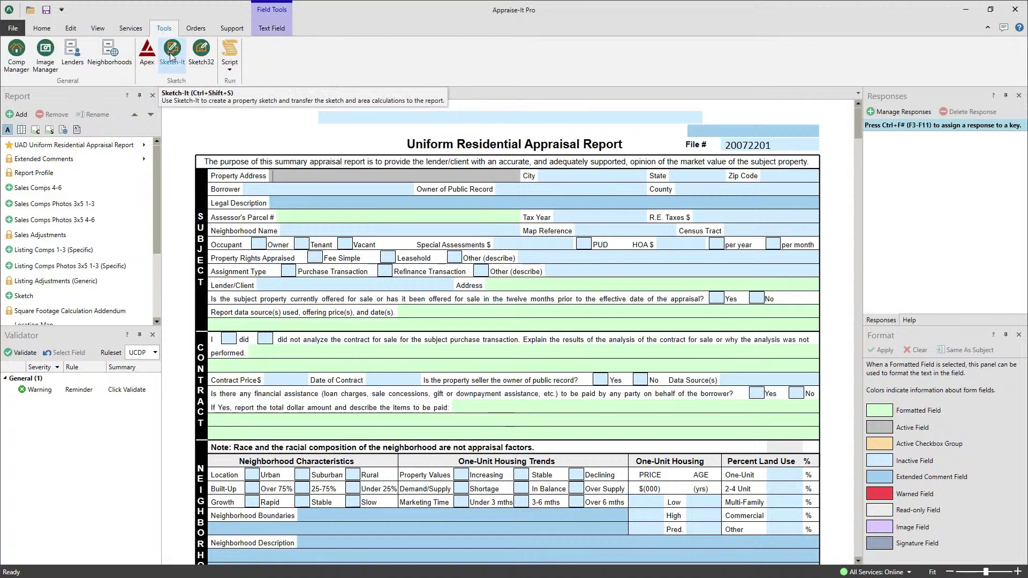
left_click(171, 53)
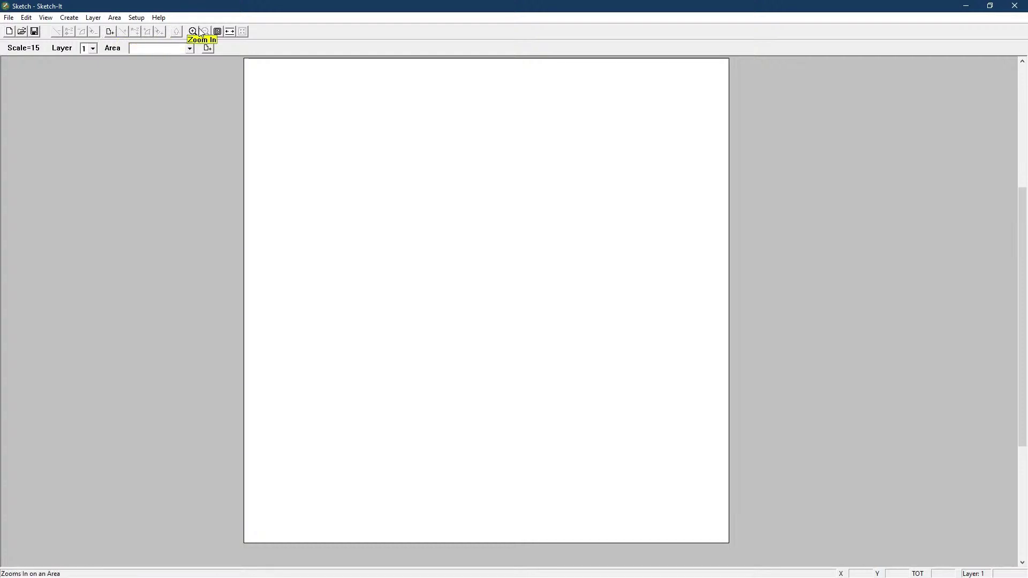
left_click(136, 18)
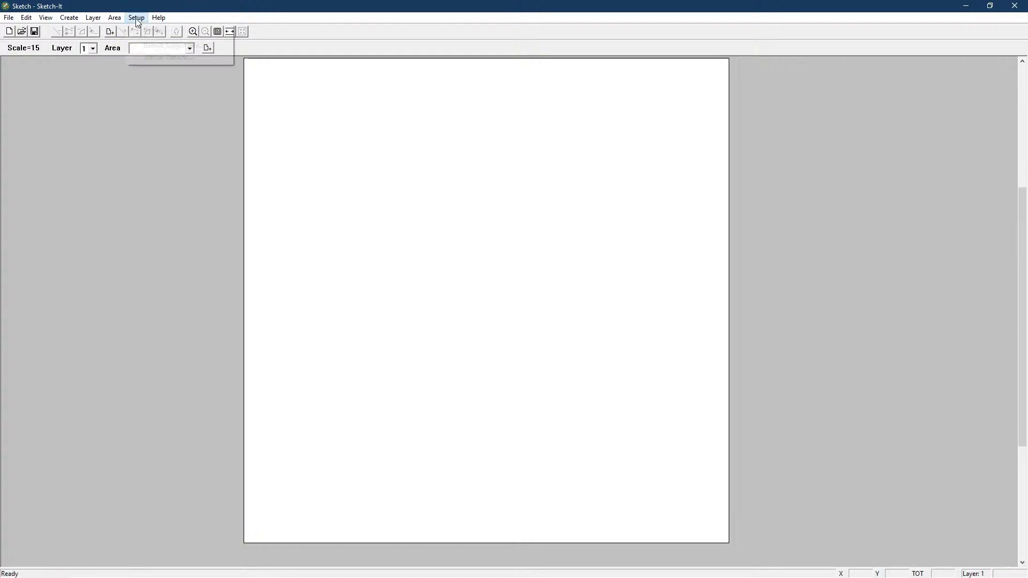
mouse_move(71, 21)
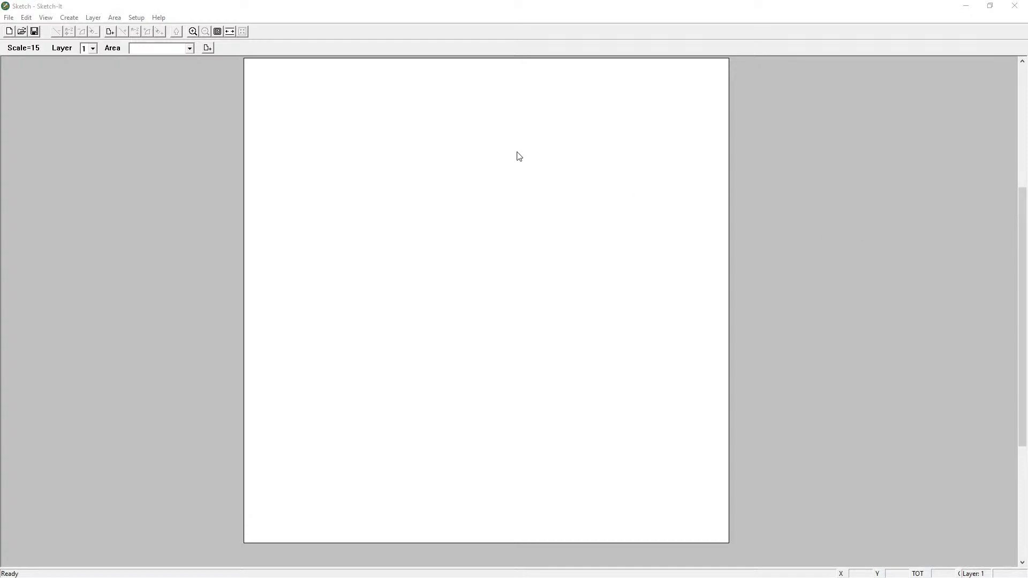
left_click(206, 53)
left_click(207, 51)
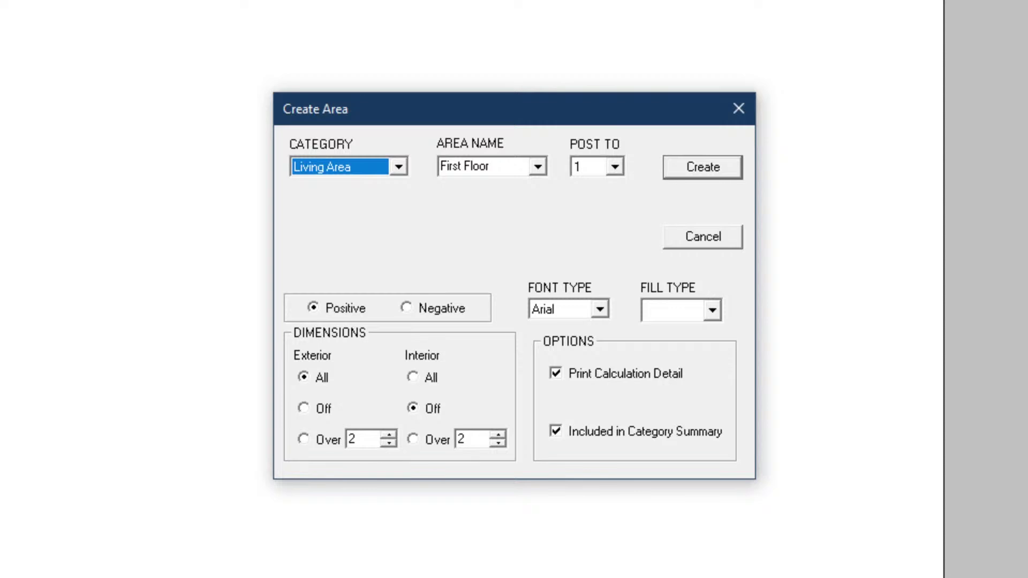
- Examine the category, area name, post-to, font, fill and calculation detail options for the new area
left_click(399, 166)
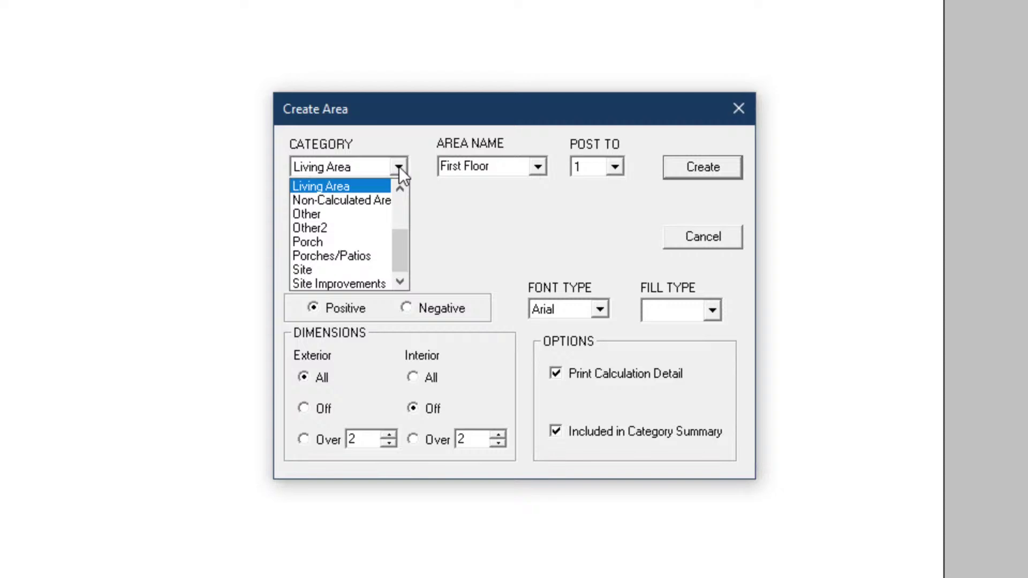
left_click(399, 166)
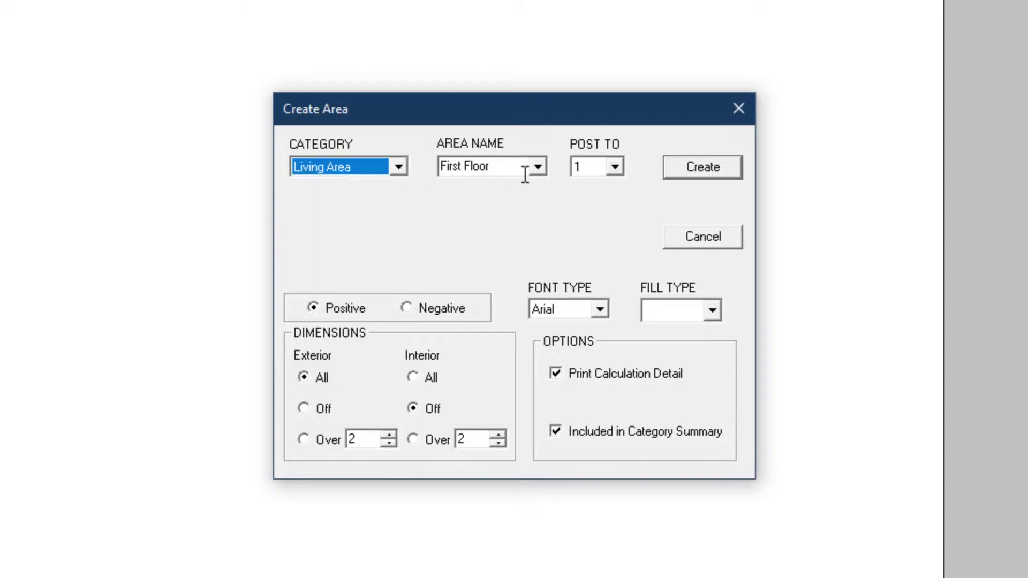
left_click(544, 172)
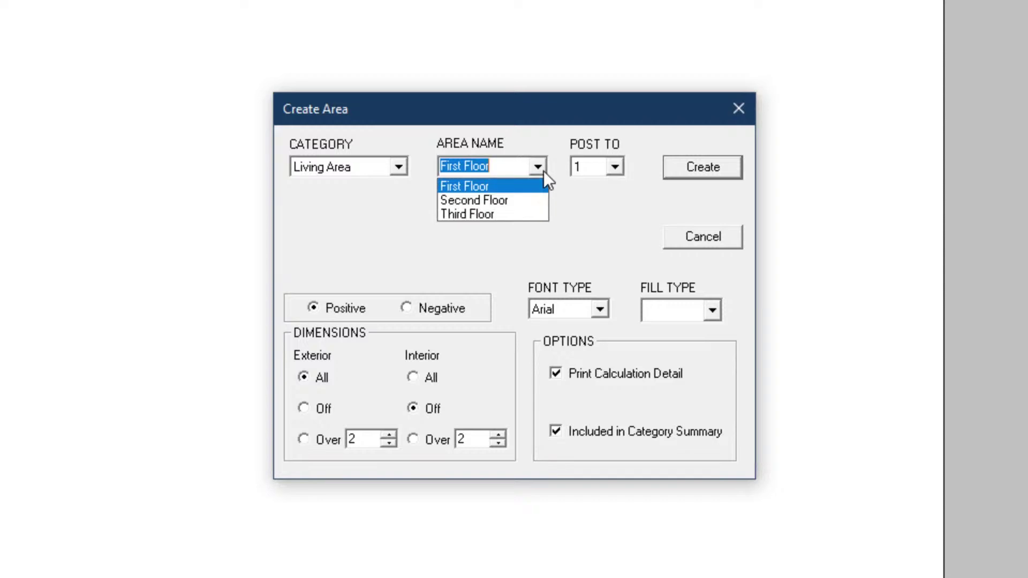
left_click(543, 171)
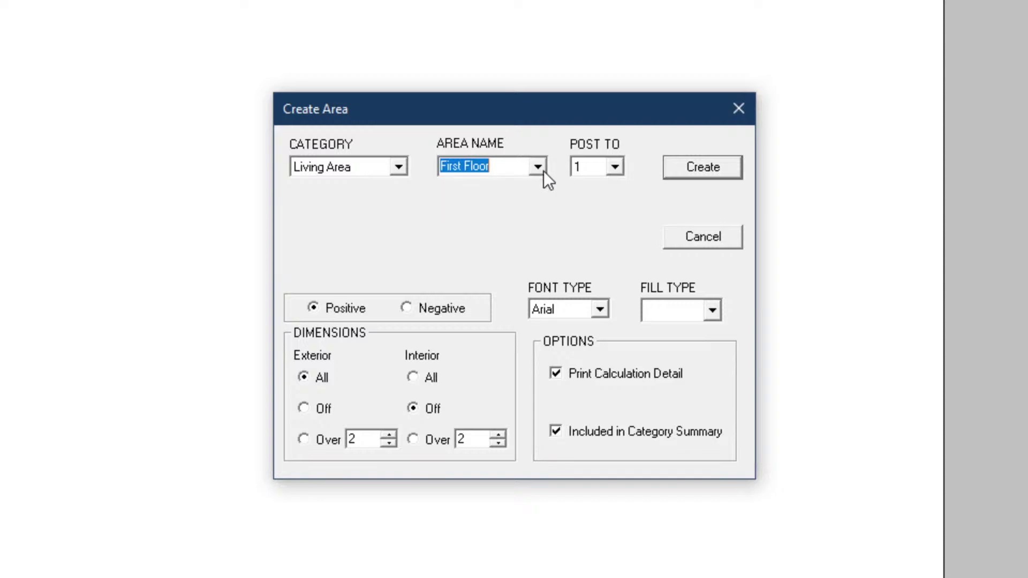
left_click(616, 168)
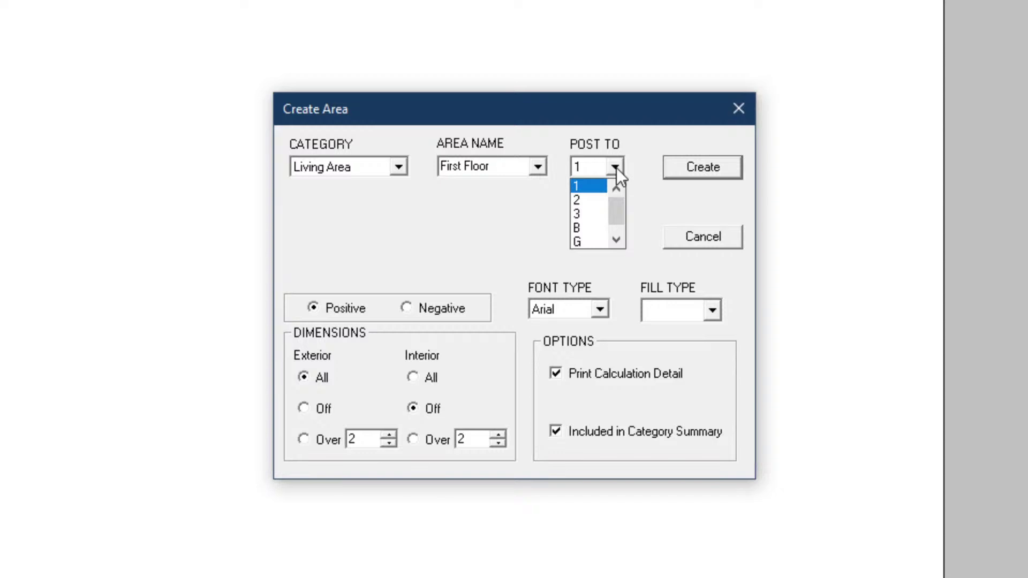
left_click(616, 168)
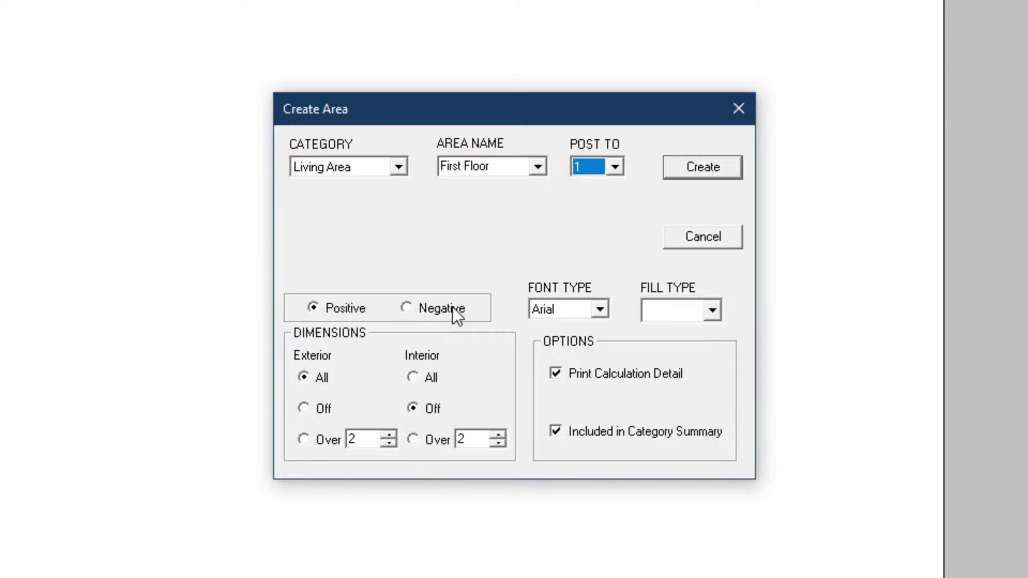
left_click(599, 308)
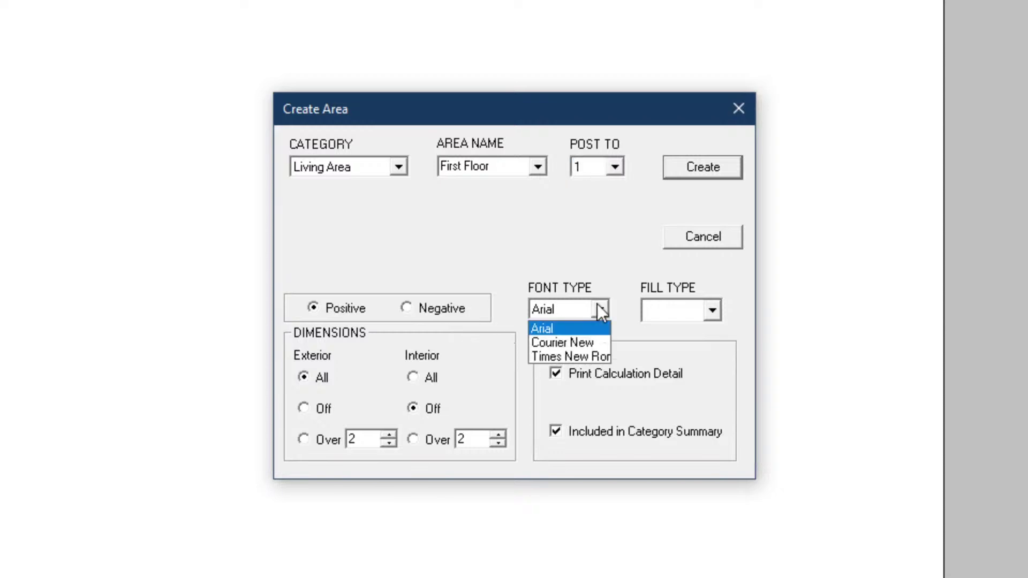
left_click(708, 310)
left_click(717, 310)
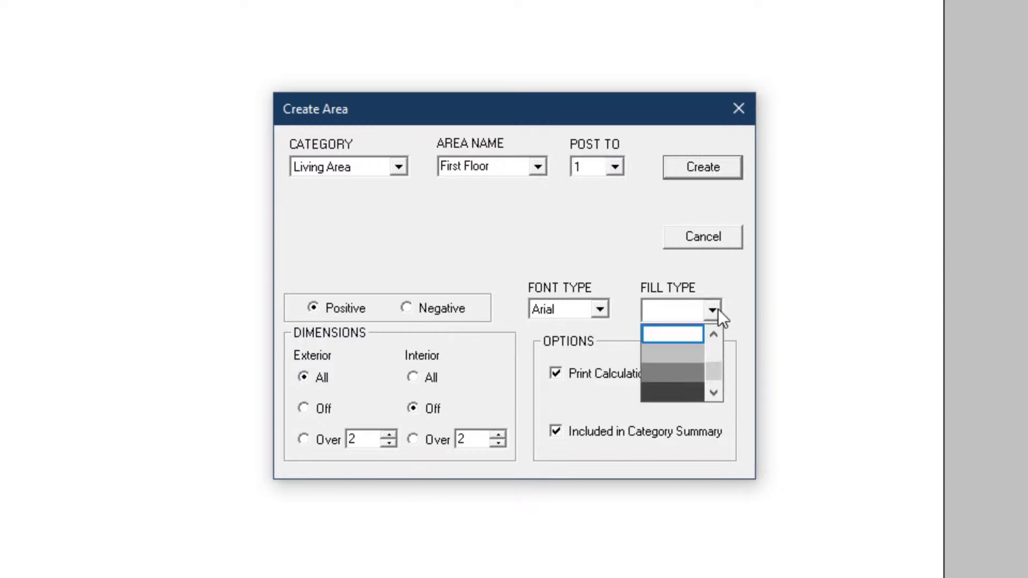
left_click(718, 309)
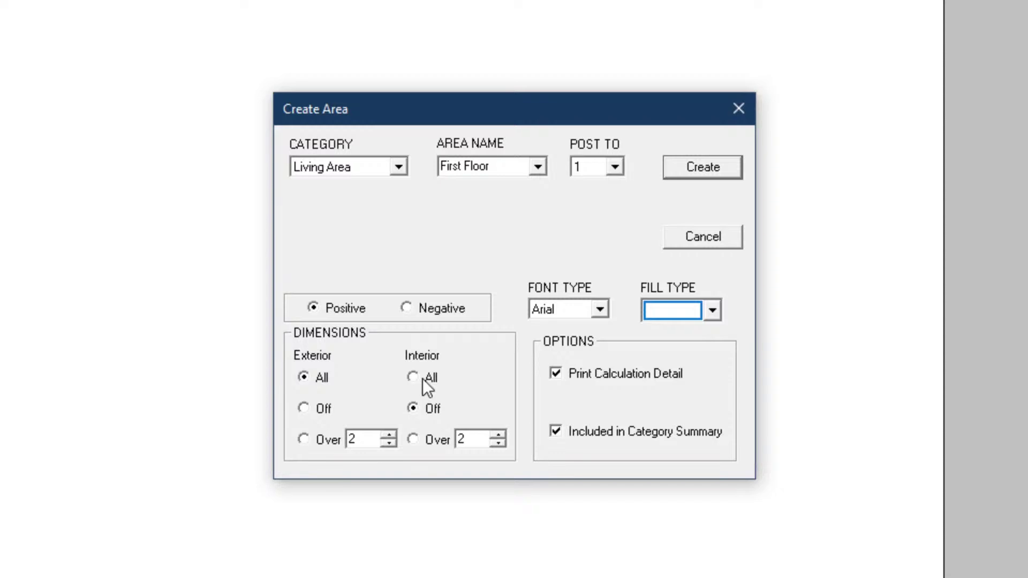
left_click(593, 372)
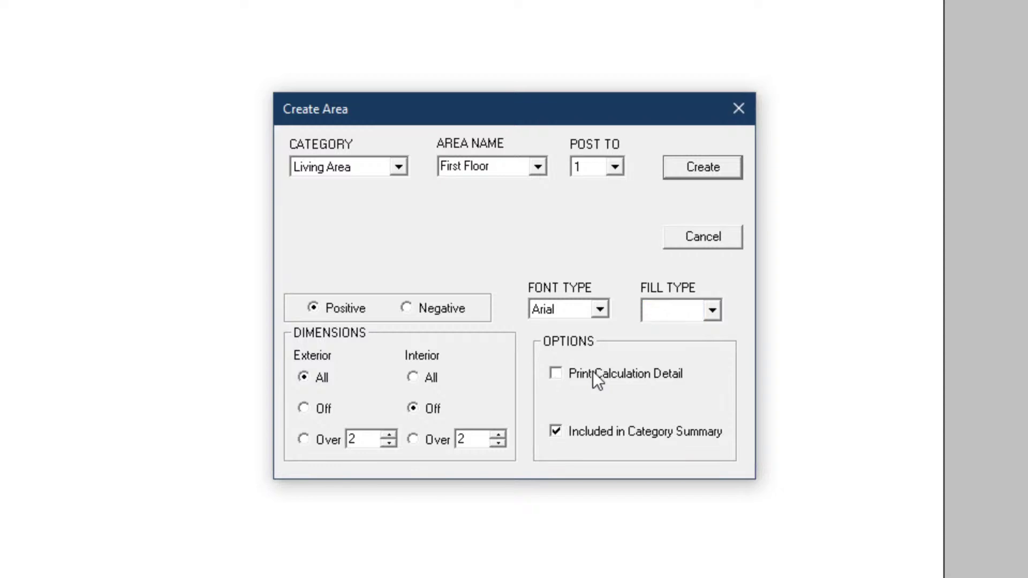
left_click(593, 374)
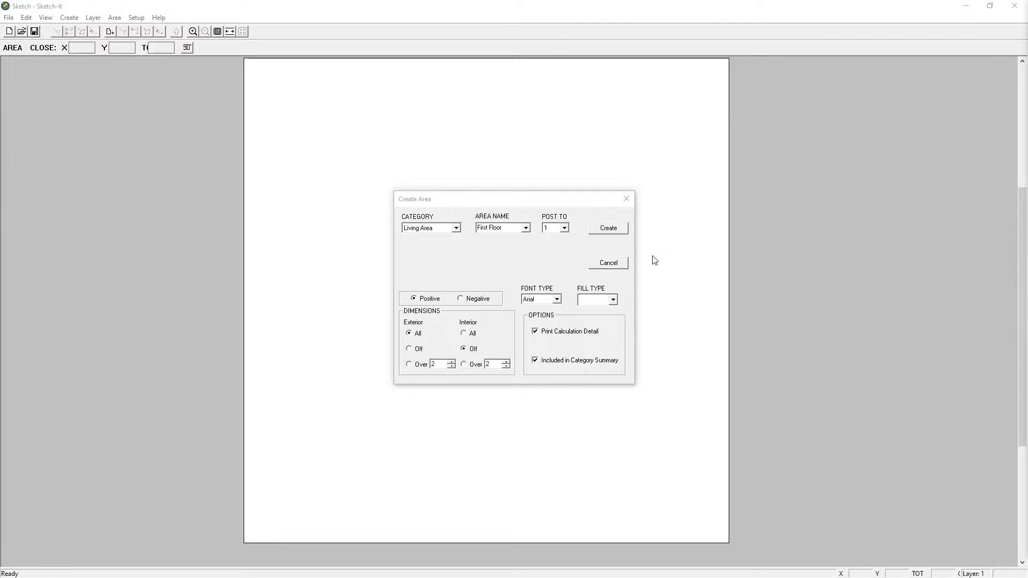
- Create the First Floor living area and draw its 50' upper wall rightward from the page's upper-left region
left_click(610, 230)
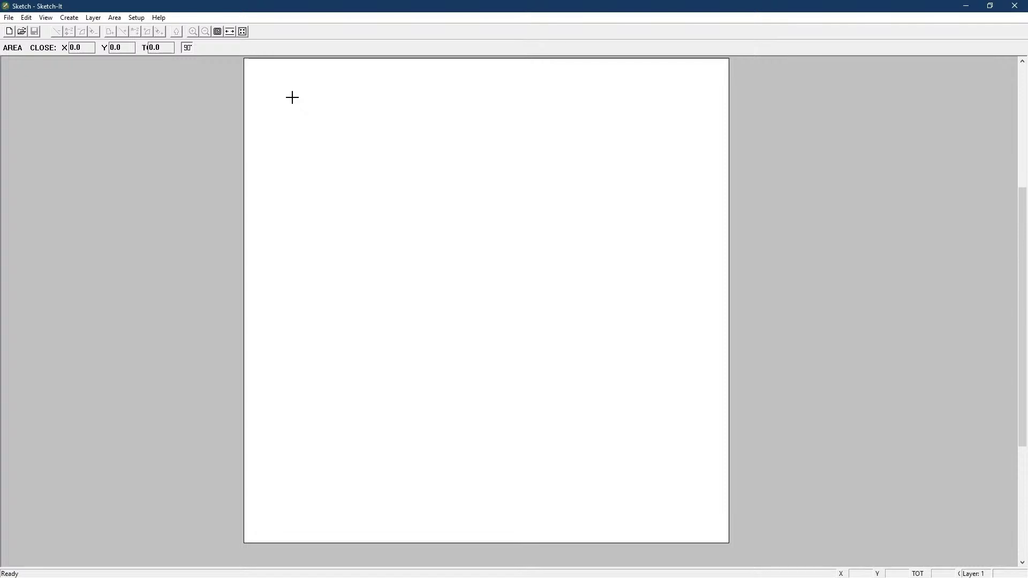
left_click(292, 98)
type("50'")
key("Right")
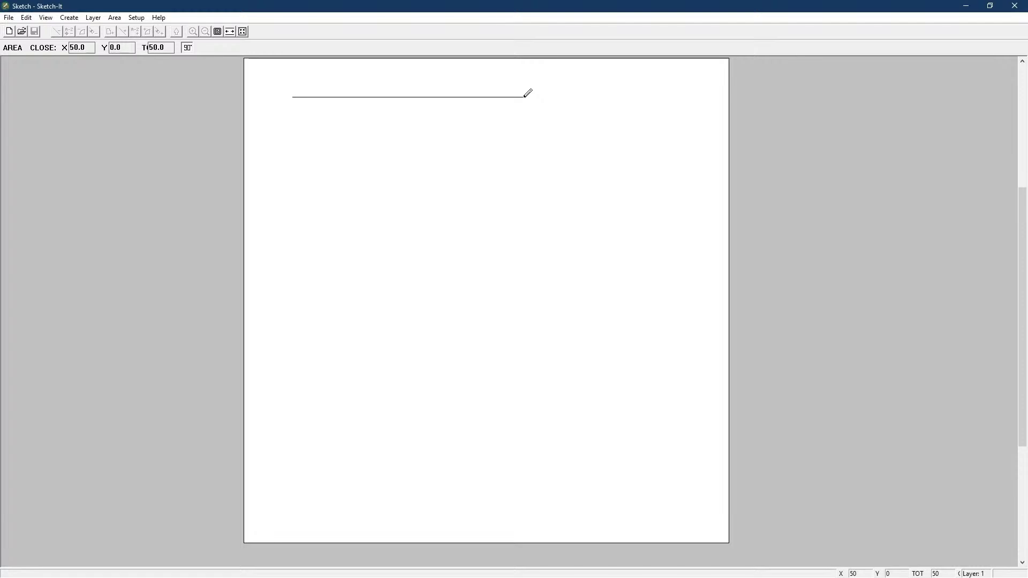
key("Return")
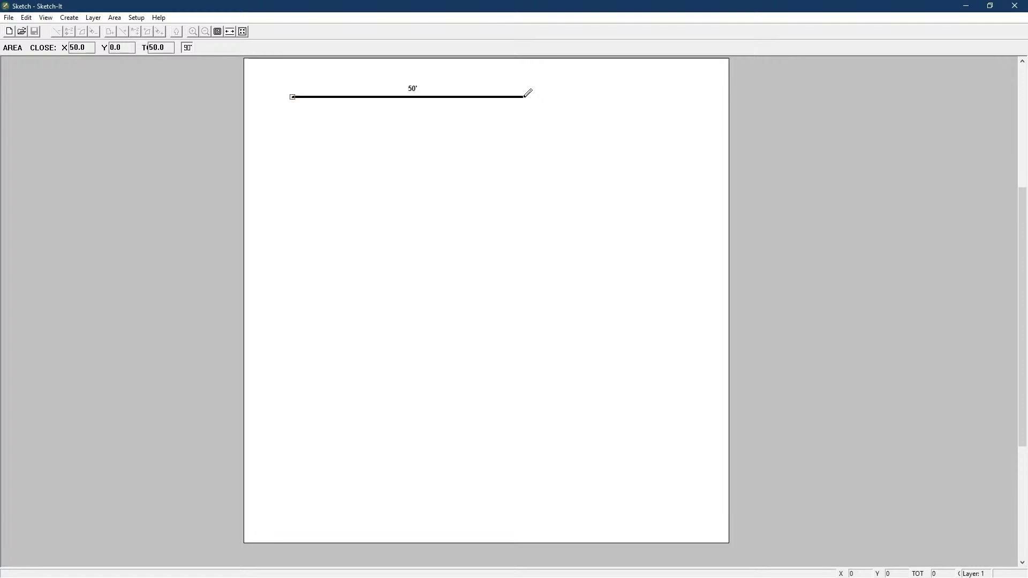
- Continue the First Floor outline with a 30' wall going down and a 10' wall going left
type("30")
key("Down")
type("10")
key("Left")
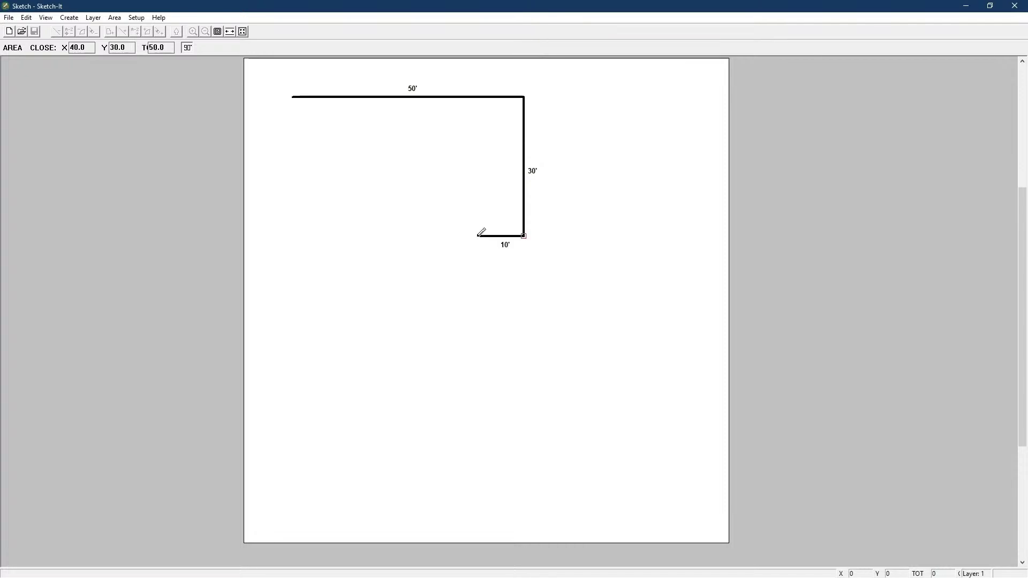
- Draw the bay: a diagonal 5' down and 5' left, 10' left, and a diagonal 5' up and 5' left
type("5")
key("Down")
key("Left")
key("Return")
key("Left")
key("Left")
key("Return")
key("Up")
key("Left")
key("Return")
- Draw the remaining 20' lower wall leftward and close the First Floor outline back to its starting point
key("Left")
key("Left")
key("Left")
key("Left")
key("Return")
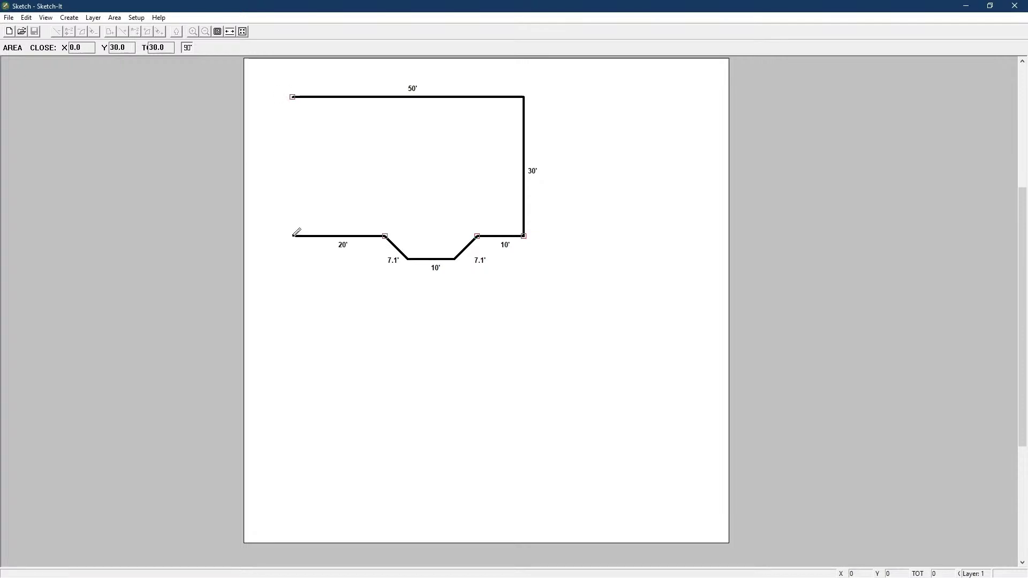
key("c")
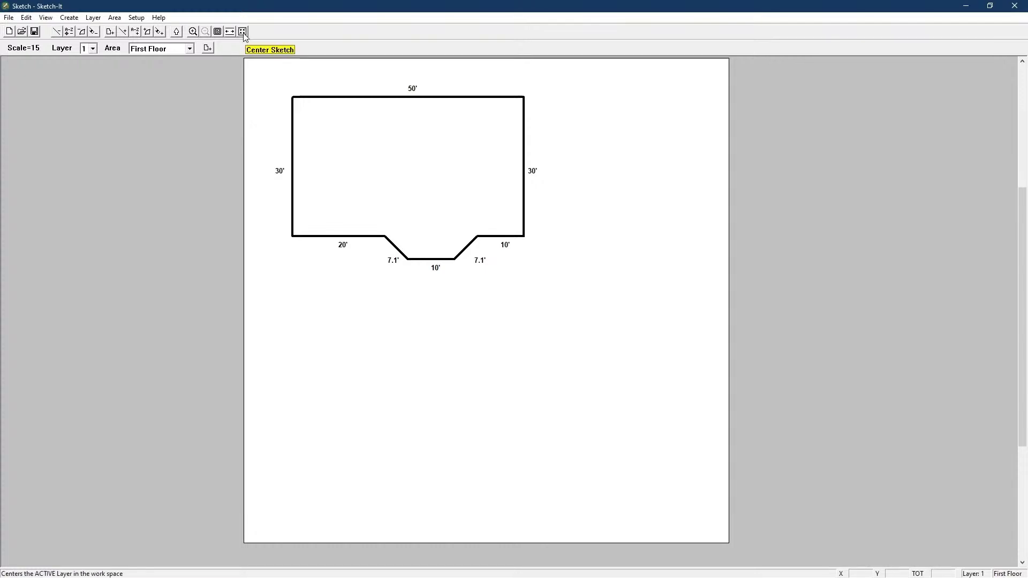
- Move the First Floor sketch to the upper middle of the page
left_click(94, 19)
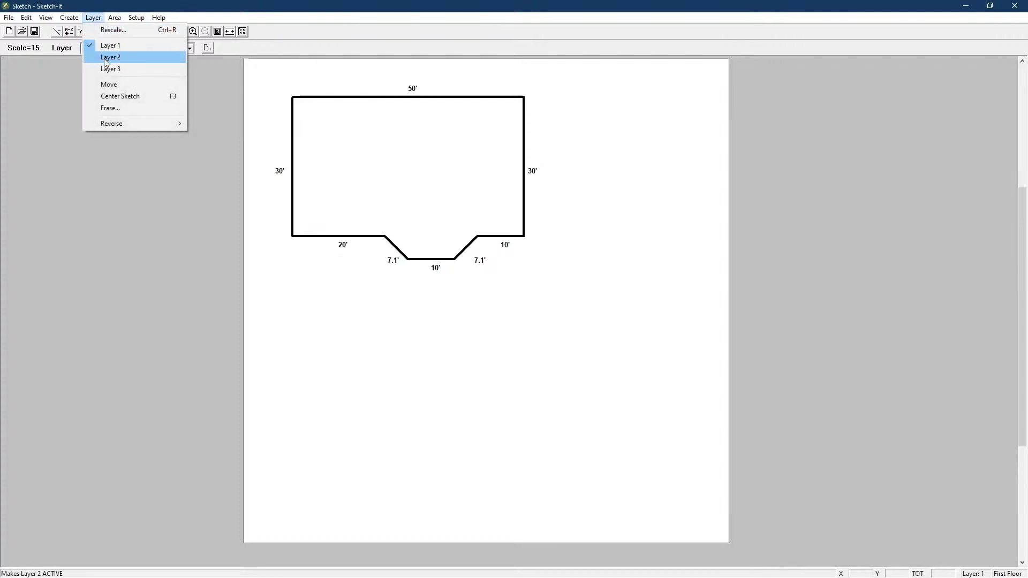
left_click(110, 85)
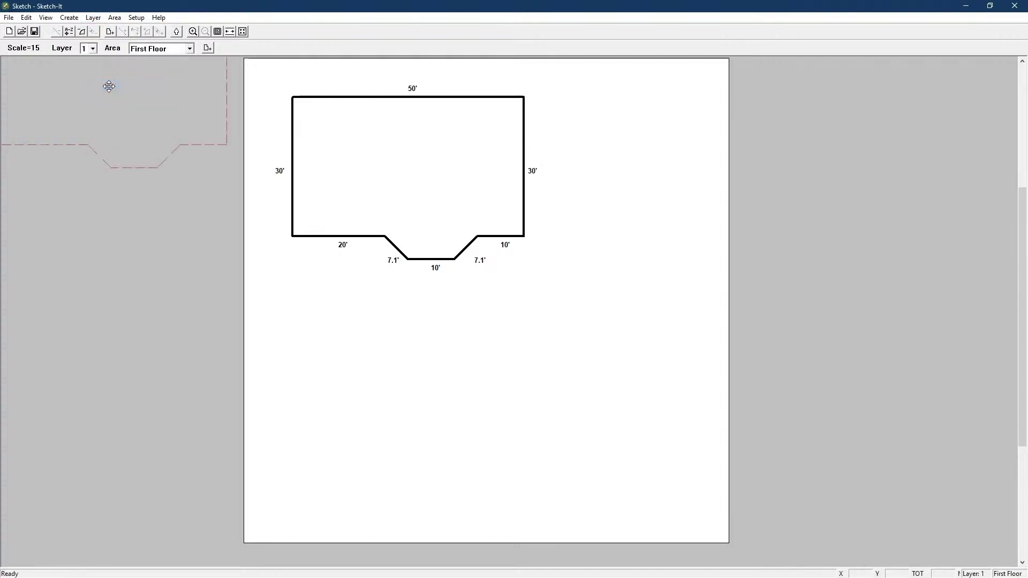
left_click(488, 175)
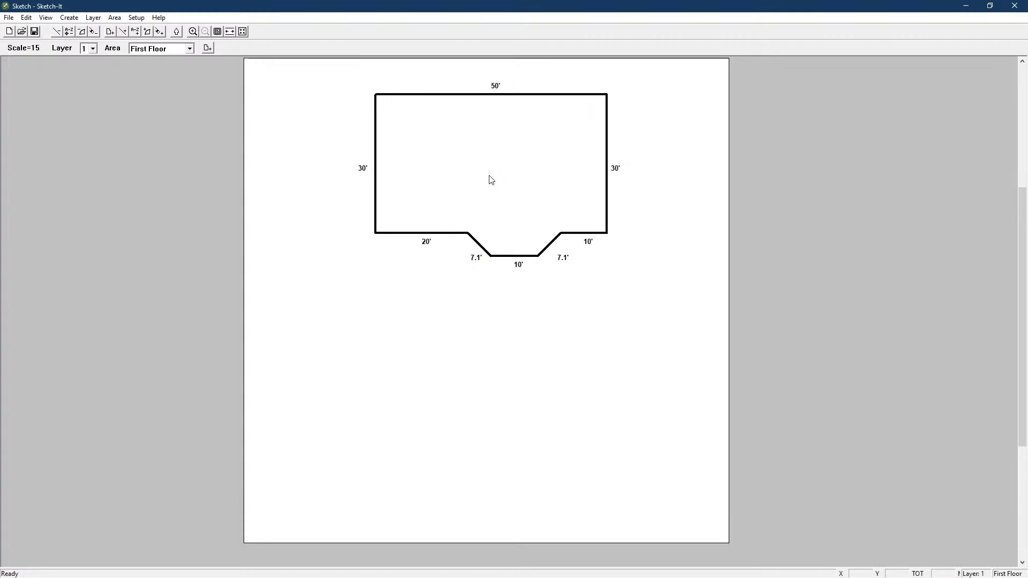
- Create a new area in the Living Area category named Second Floor
left_click(210, 50)
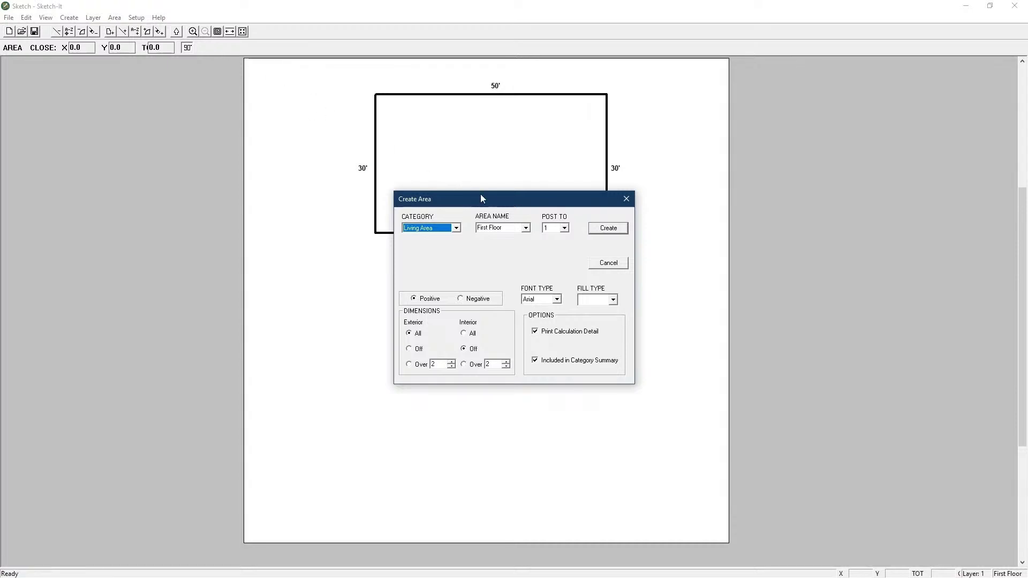
left_click(526, 228)
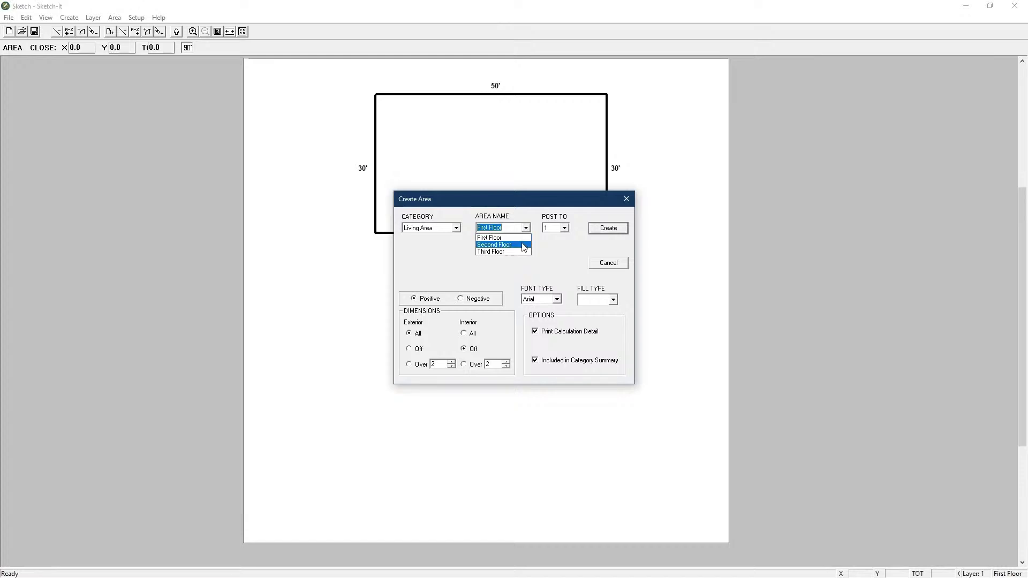
left_click(524, 245)
key("Down")
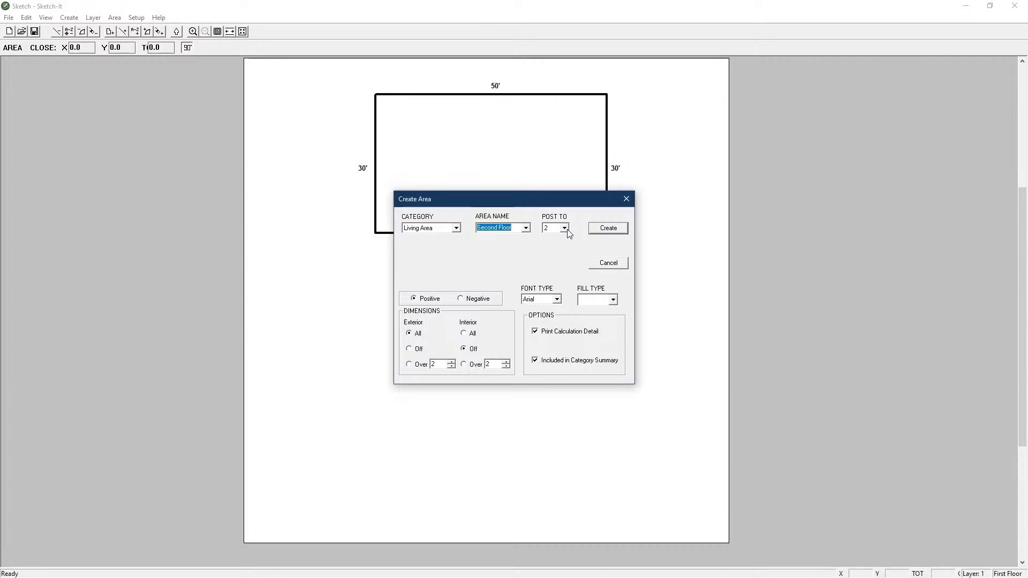
left_click(605, 228)
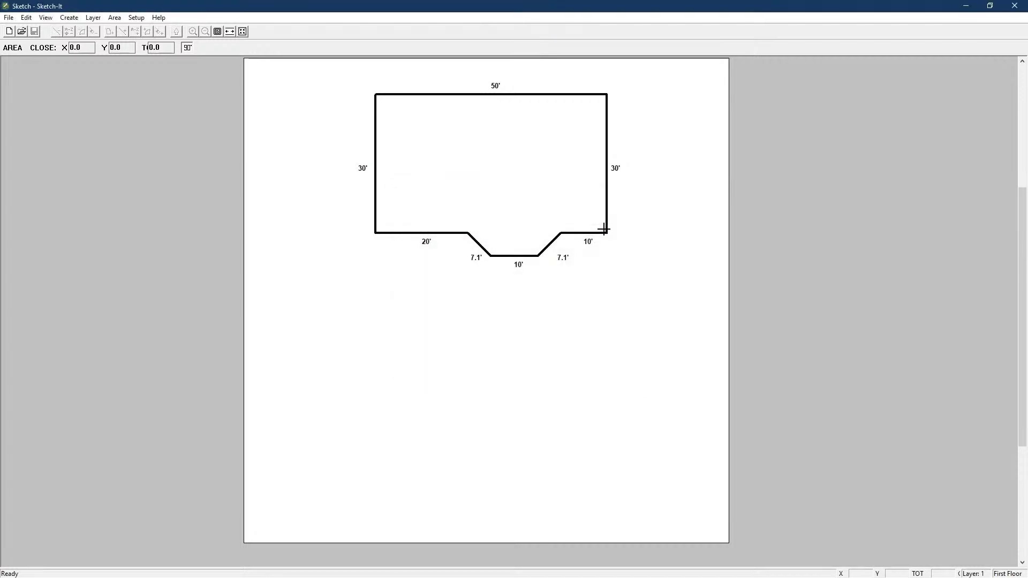
- Draw the Second Floor as a closed 50' by 30' rectangle below the First Floor
left_click(374, 311)
left_click(605, 312)
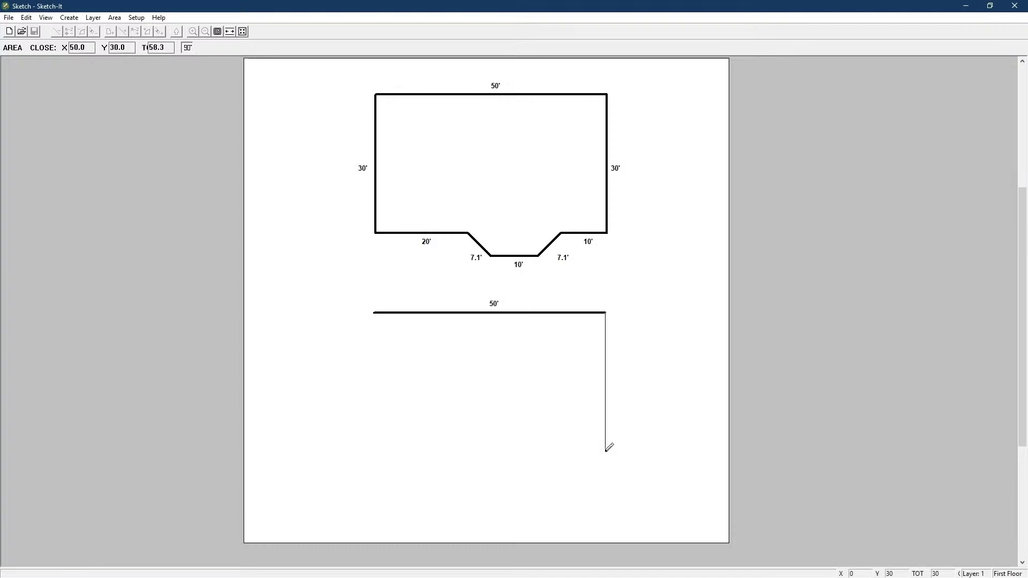
type("50")
key("Left")
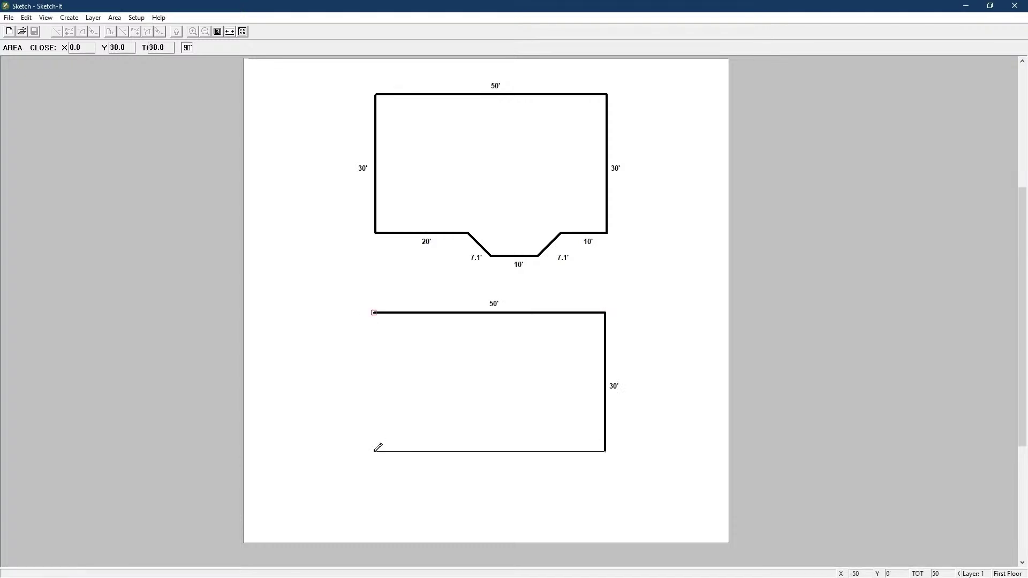
key("Return")
key("c")
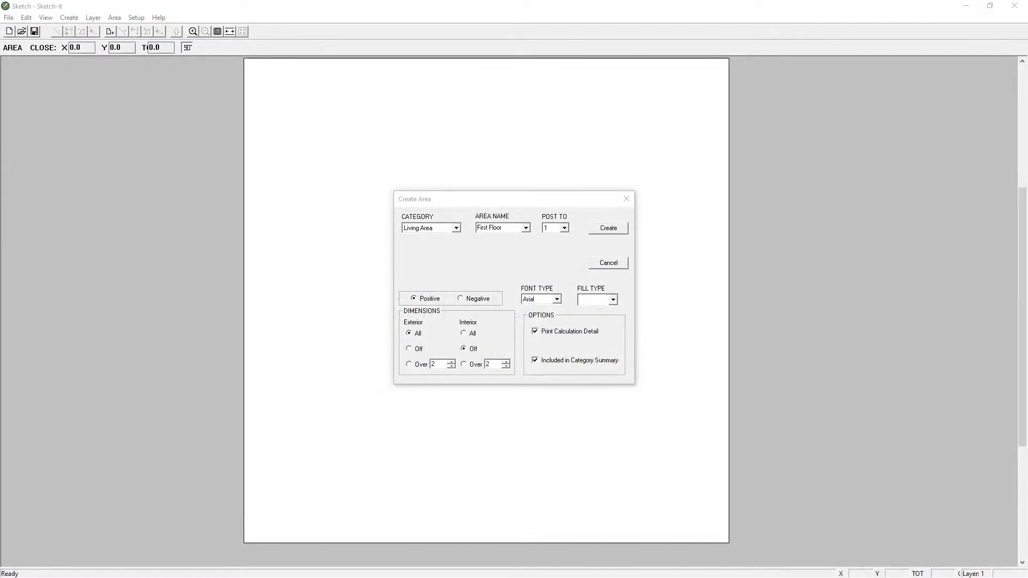
- Create a First Floor area in the Living Area category and draw its 50' upper wall and 30' wall downward
left_click(613, 230)
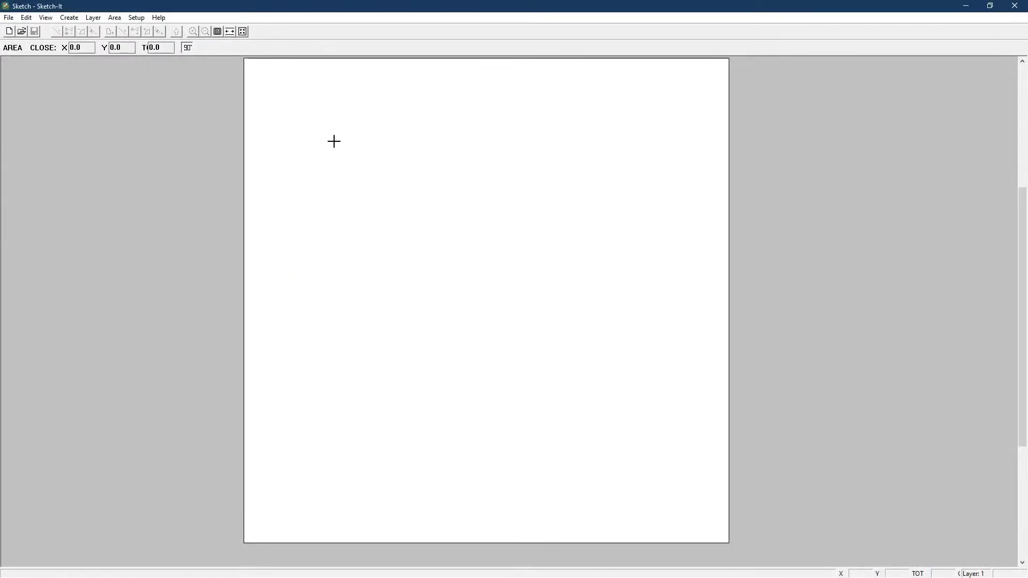
type("50")
key("Return")
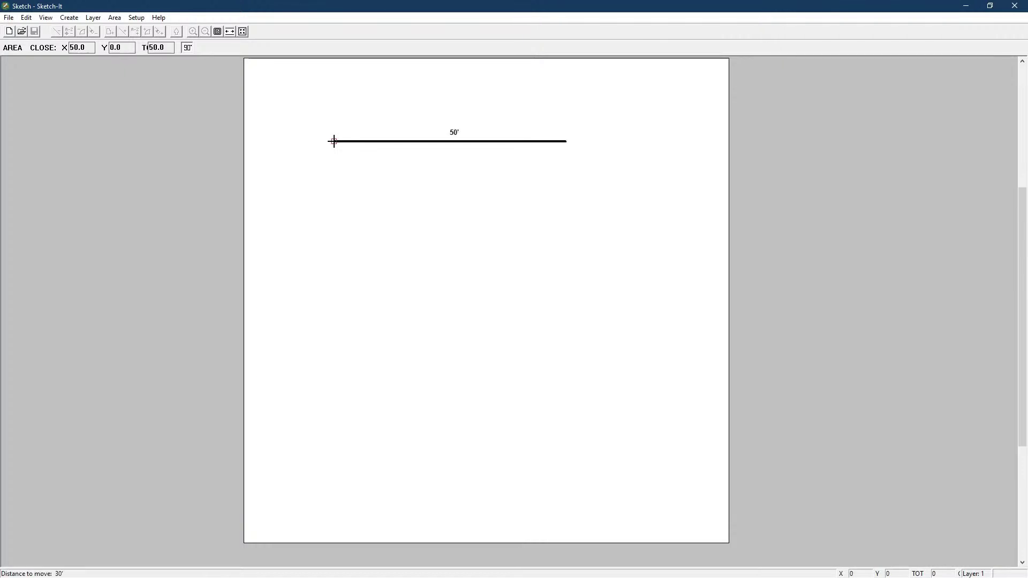
type("30")
key("Down")
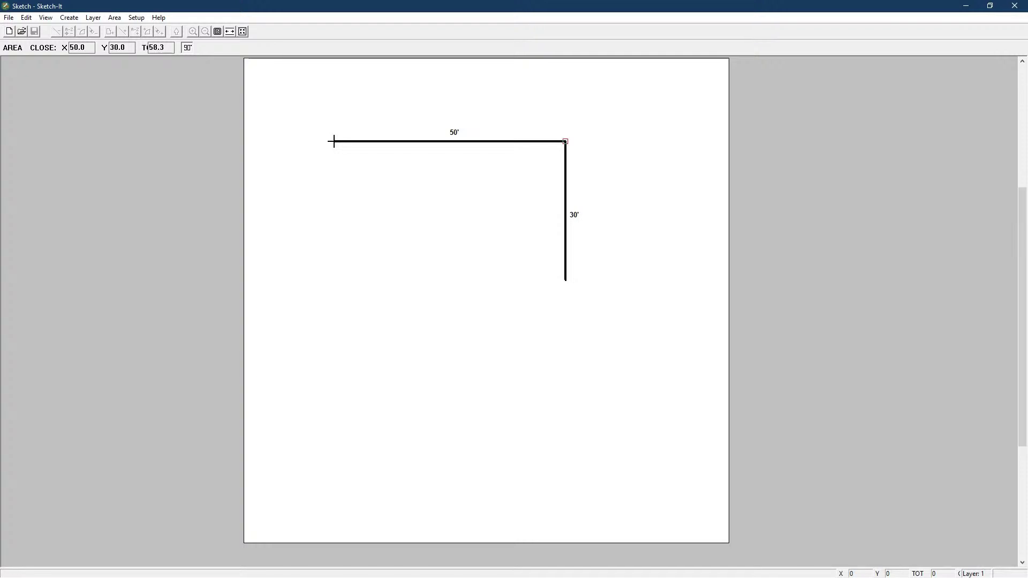
- Draw 10' of lower wall leftward and add a left-direction arc with chord length 20 and arc height 5
type("10")
key("Left")
key("2")
key("Left")
key("a")
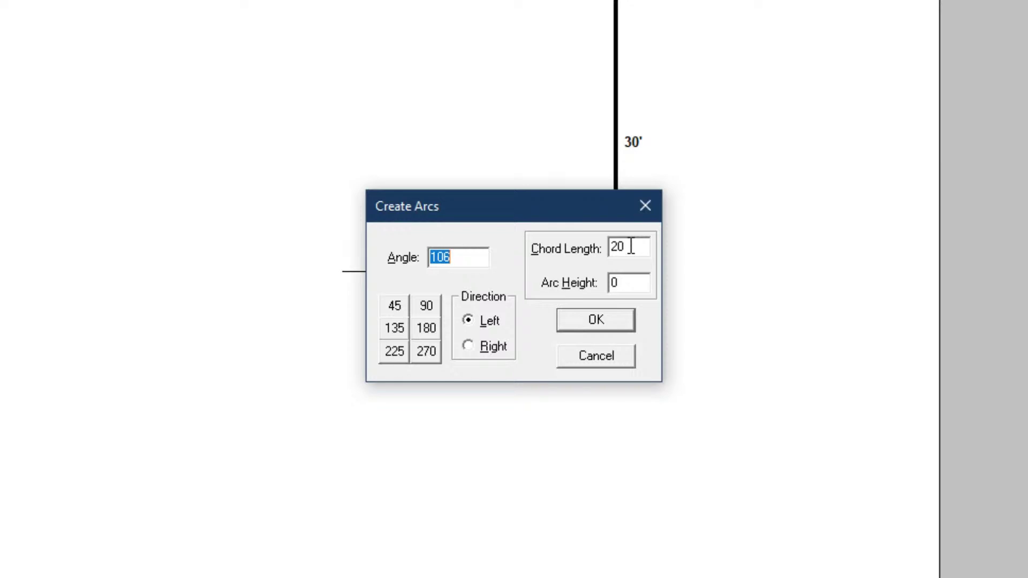
double_click(628, 283)
type("5")
left_click(577, 315)
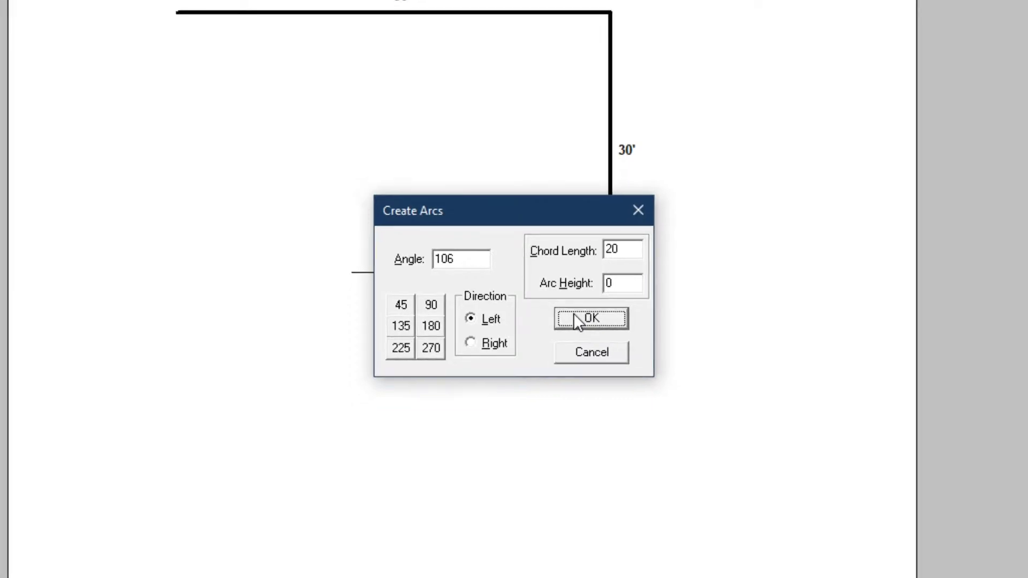
left_click(547, 305)
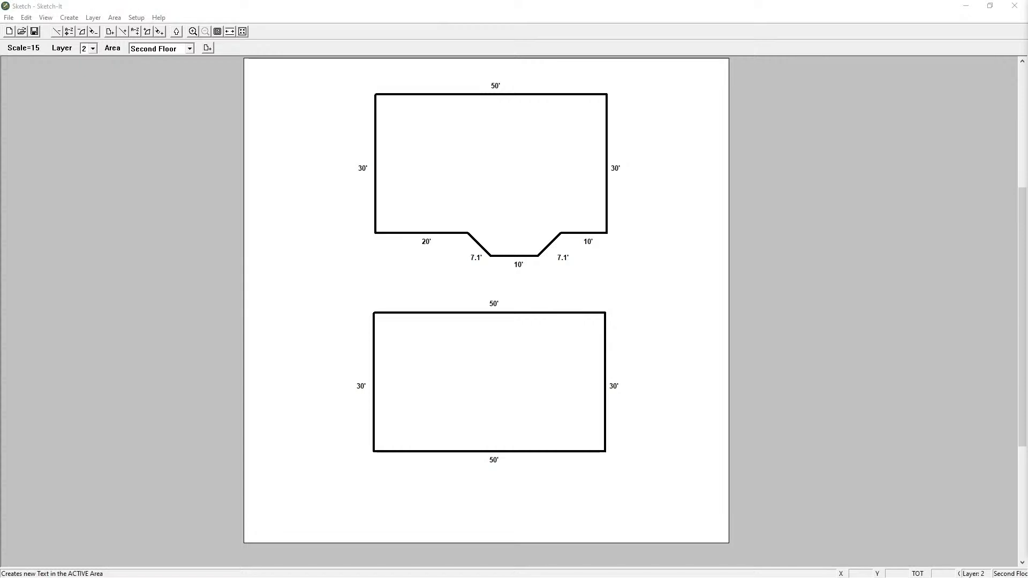
- Make layer 1 with the First Floor active and start an interior line on its upper wall, 20' from the left corner
left_click(93, 50)
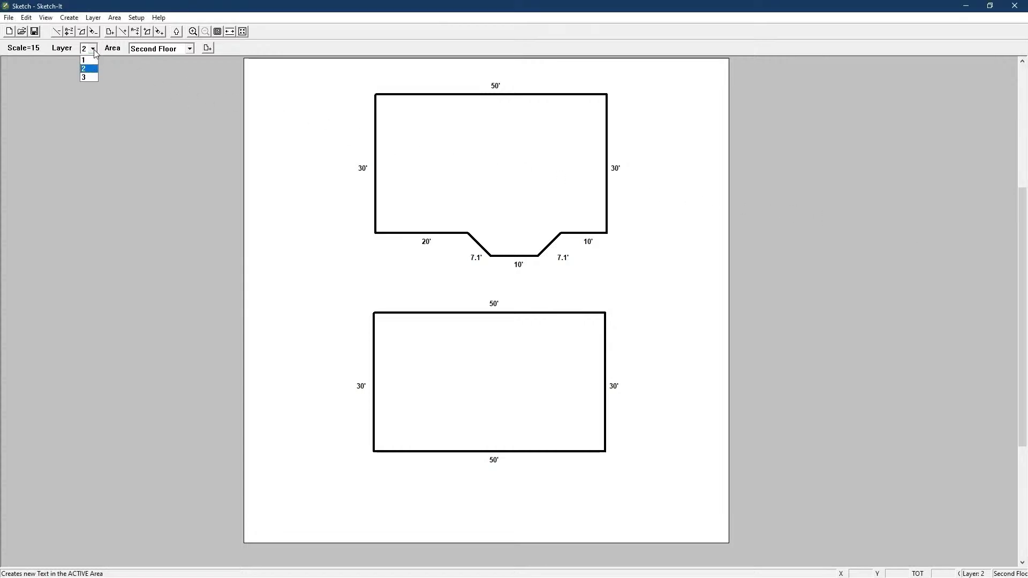
left_click(88, 60)
left_click(73, 18)
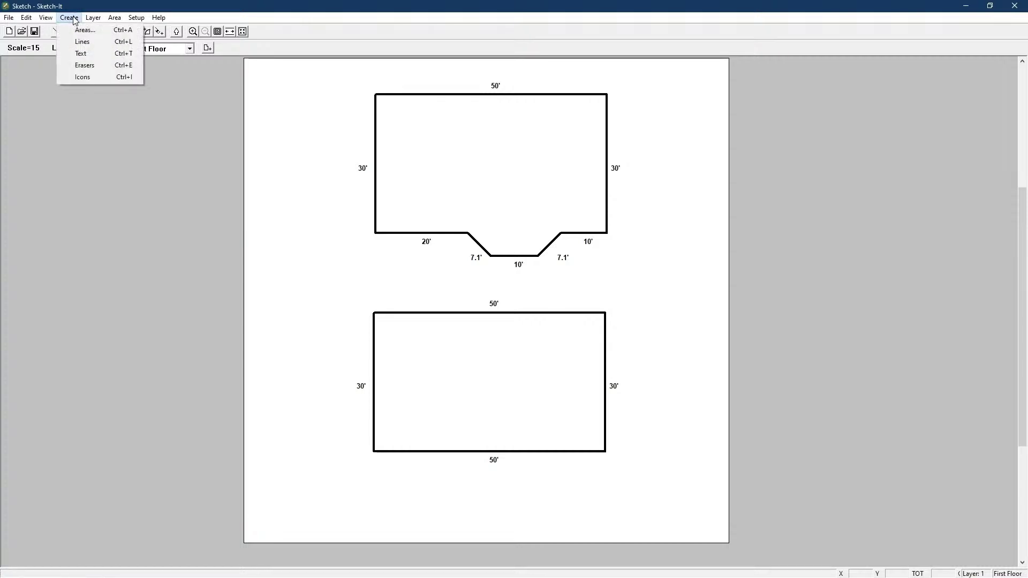
left_click(36, 79)
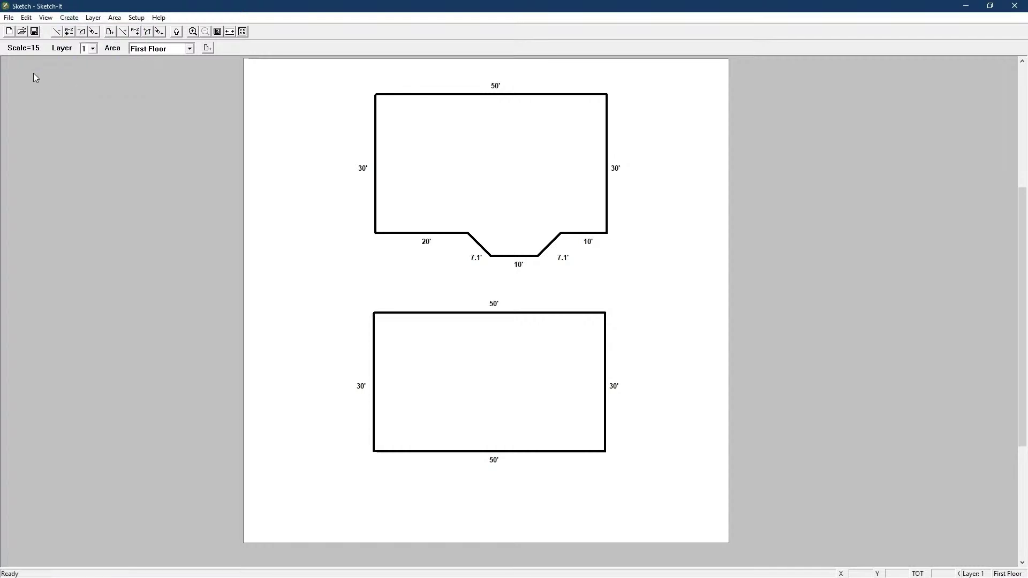
left_click(122, 33)
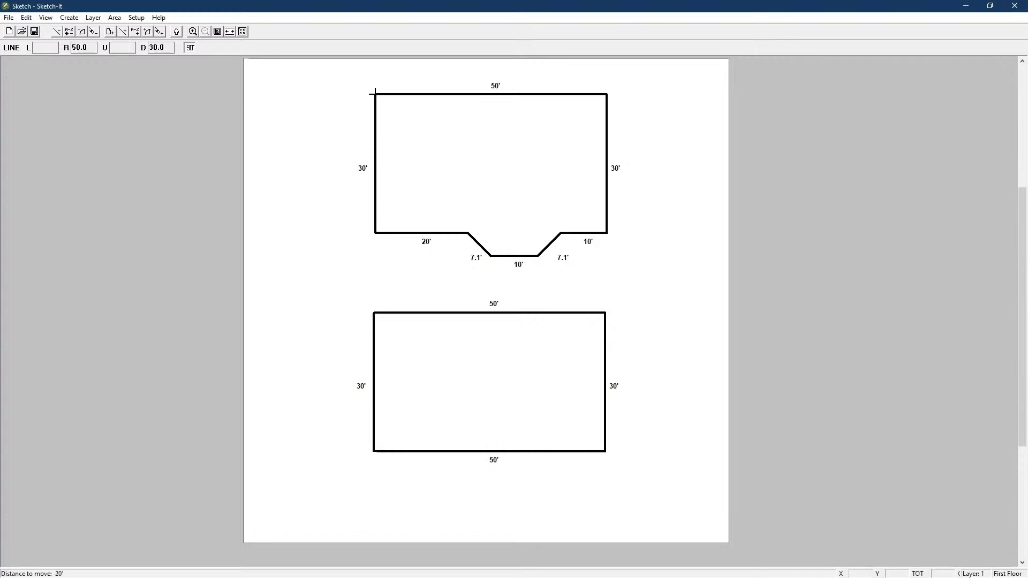
key("Return")
left_click(469, 94)
- Draw the interior walls 10' down and 20' left to the outer wall, enclosing the First Floor's upper-left room
type("10")
key("Down")
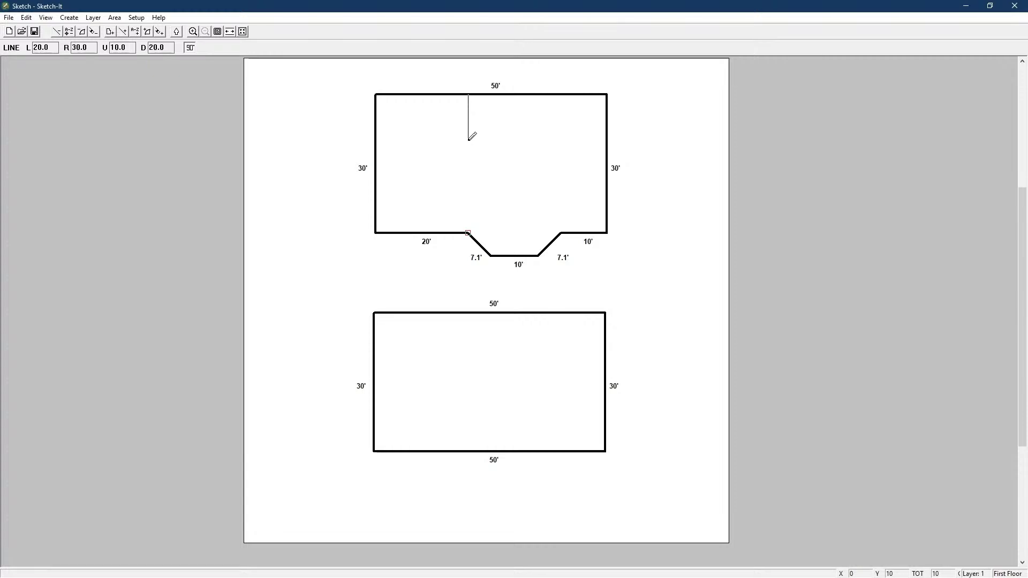
key("Return")
key("Down")
key("Left")
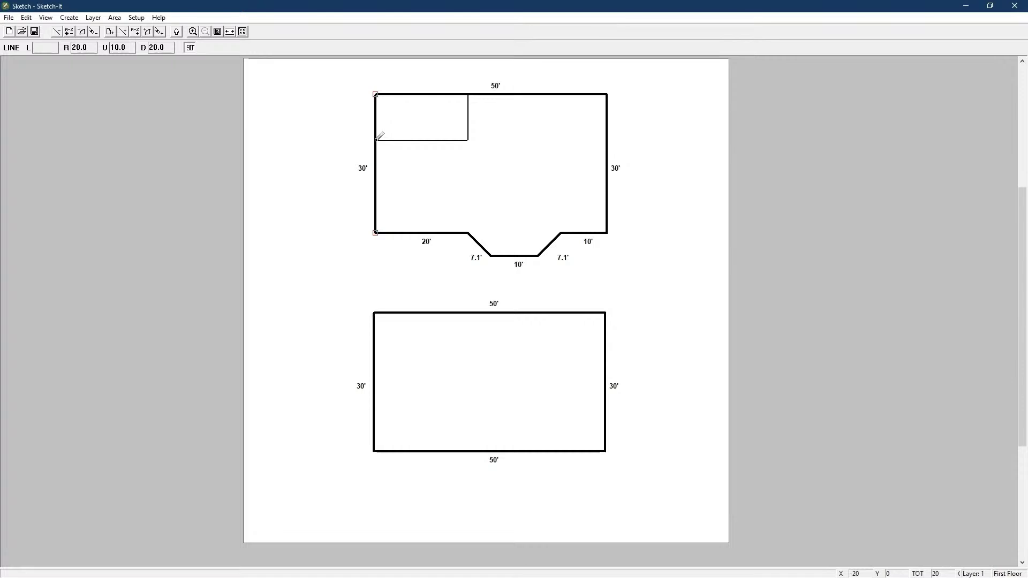
key("Return")
key("Escape")
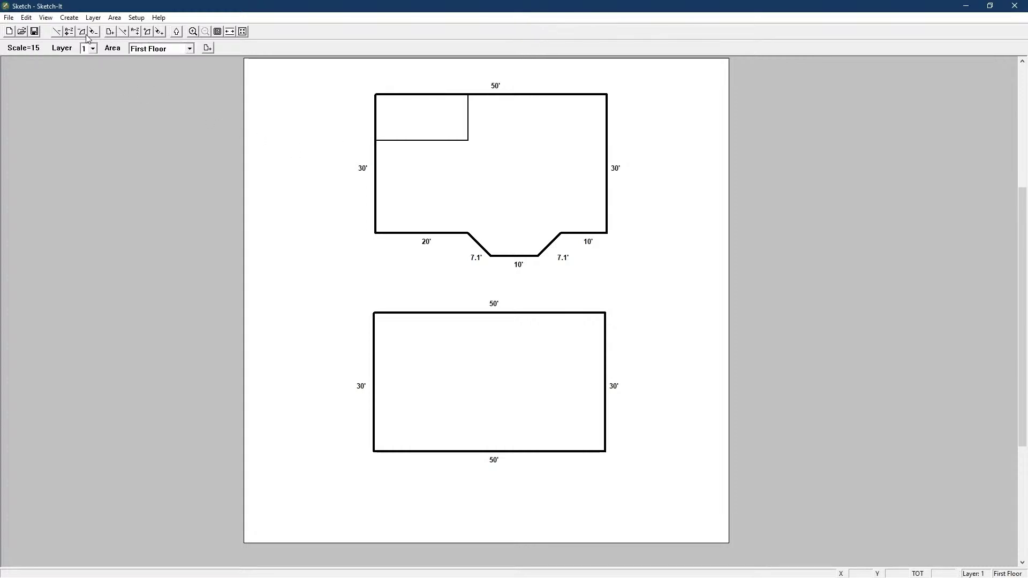
- Place a Door (Left) icon with width 3 on the lower wall of the First Floor's upper-left room
left_click(70, 18)
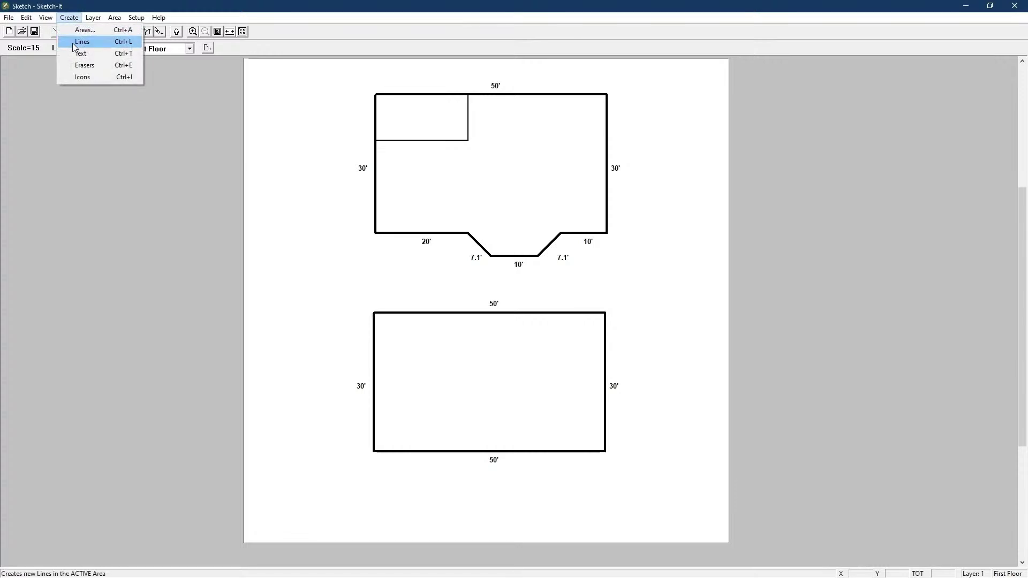
left_click(82, 77)
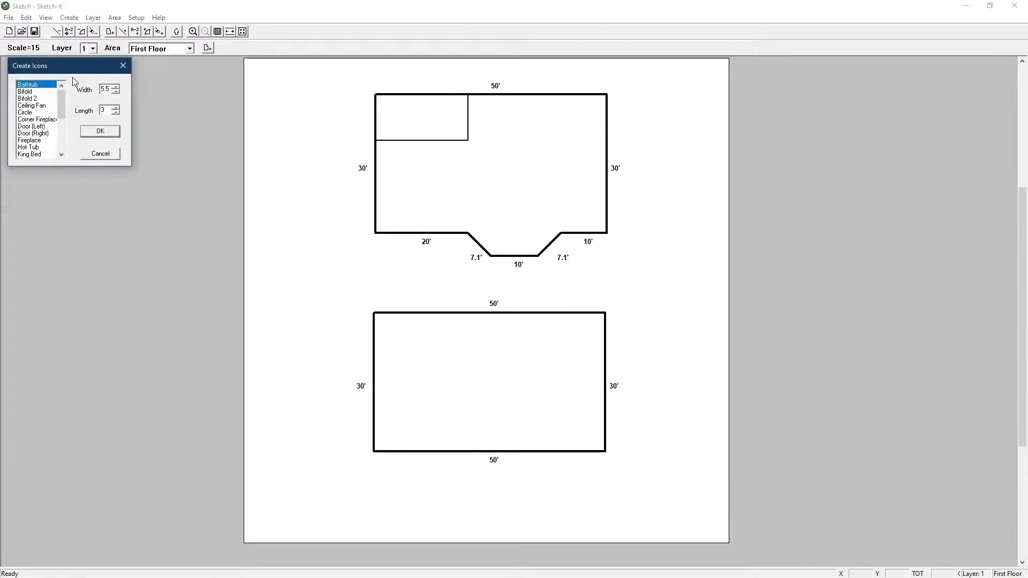
left_click(37, 128)
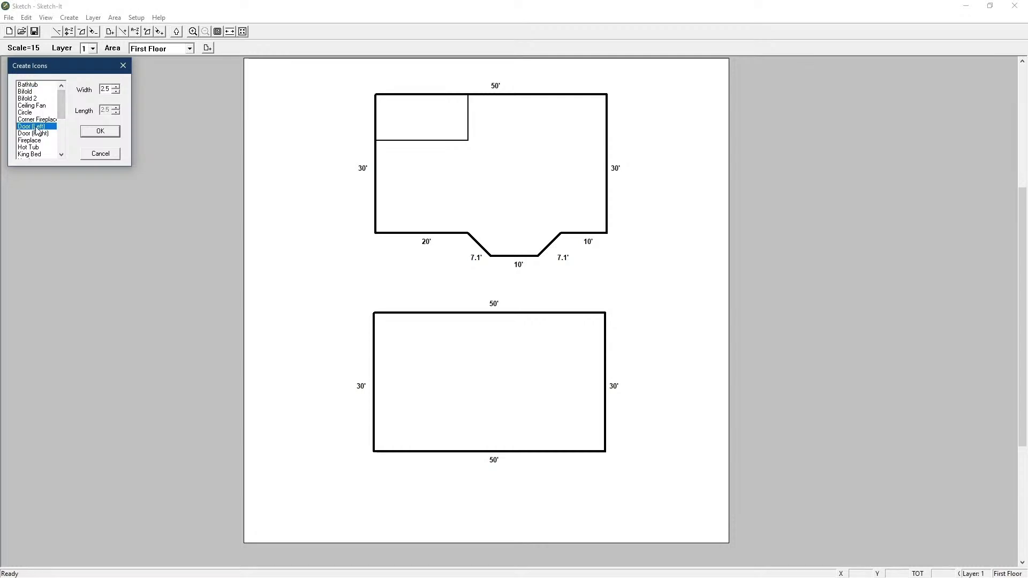
left_click(115, 87)
left_click(100, 132)
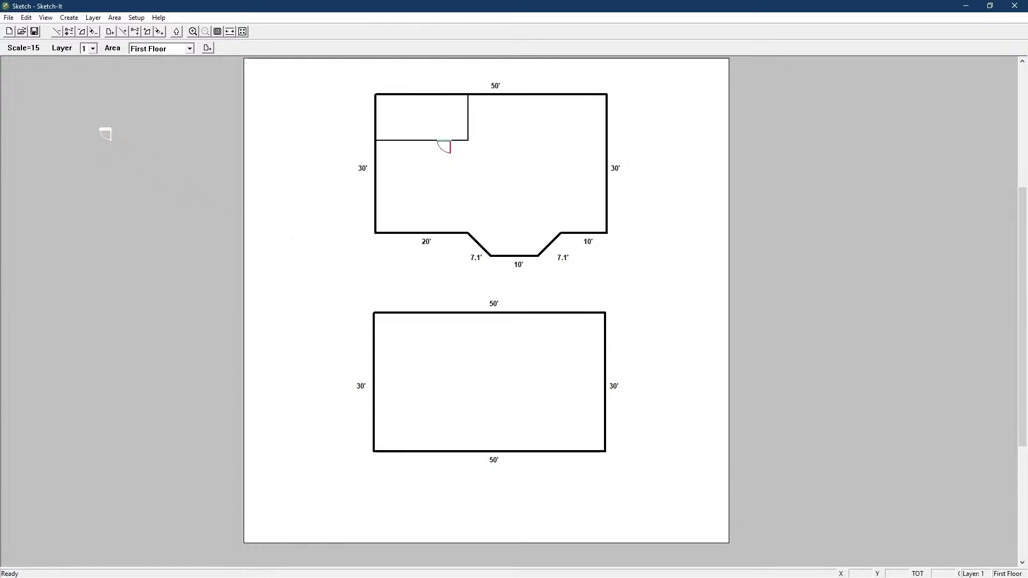
left_click(445, 146)
left_click(437, 140)
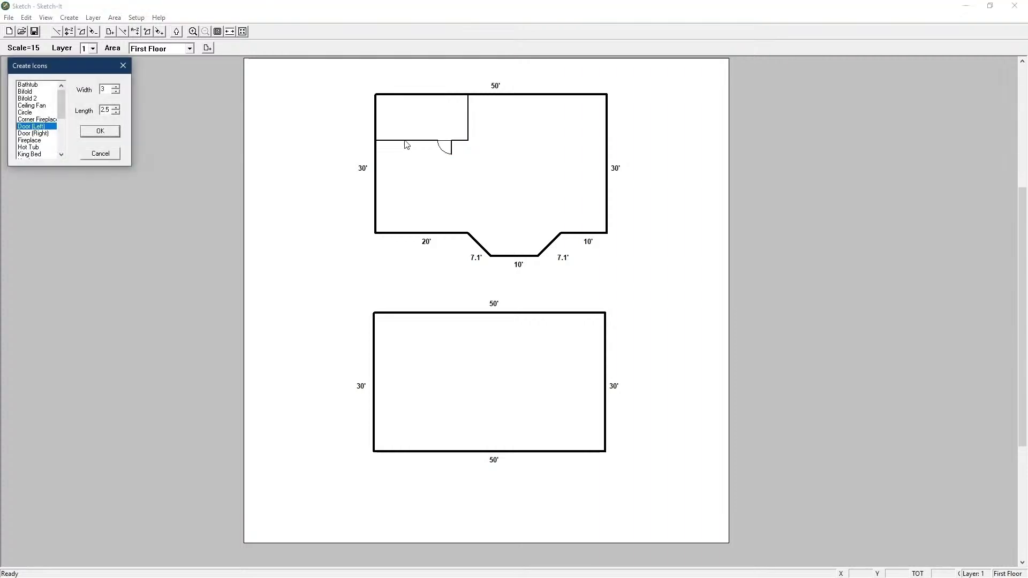
left_click(100, 154)
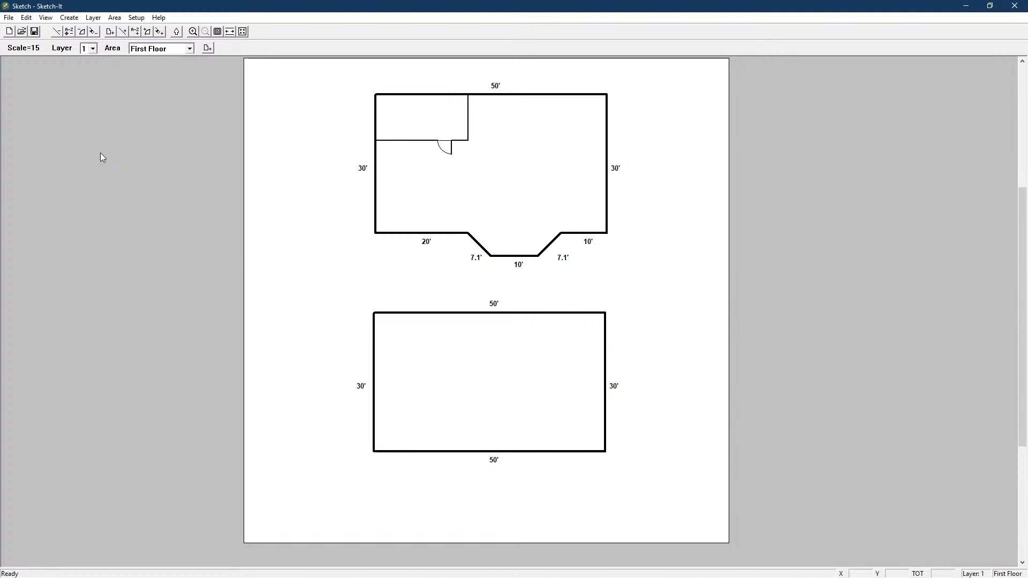
- Move the First Floor and Second Floor sketches slightly lower on the page
left_click(115, 17)
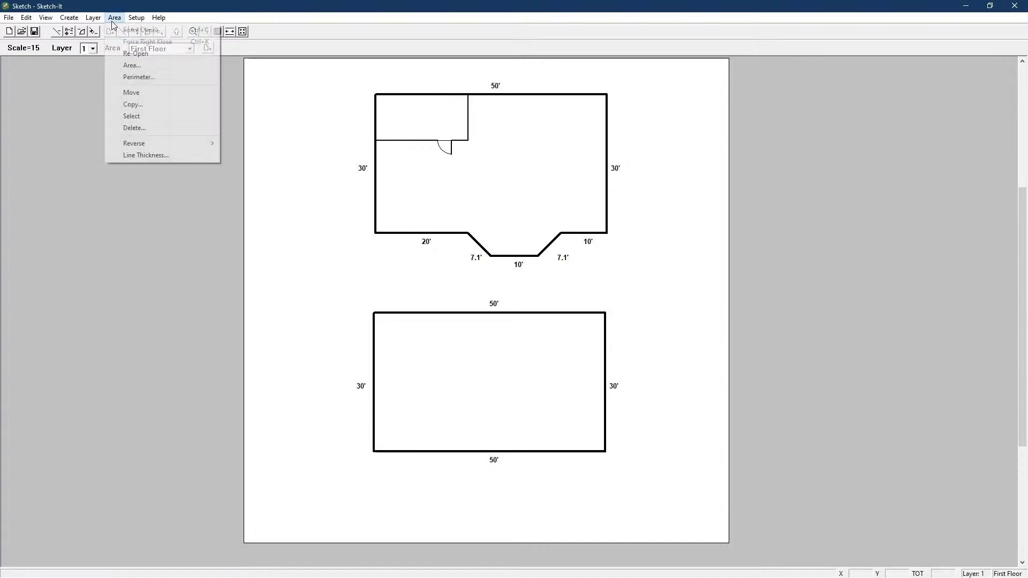
left_click(118, 92)
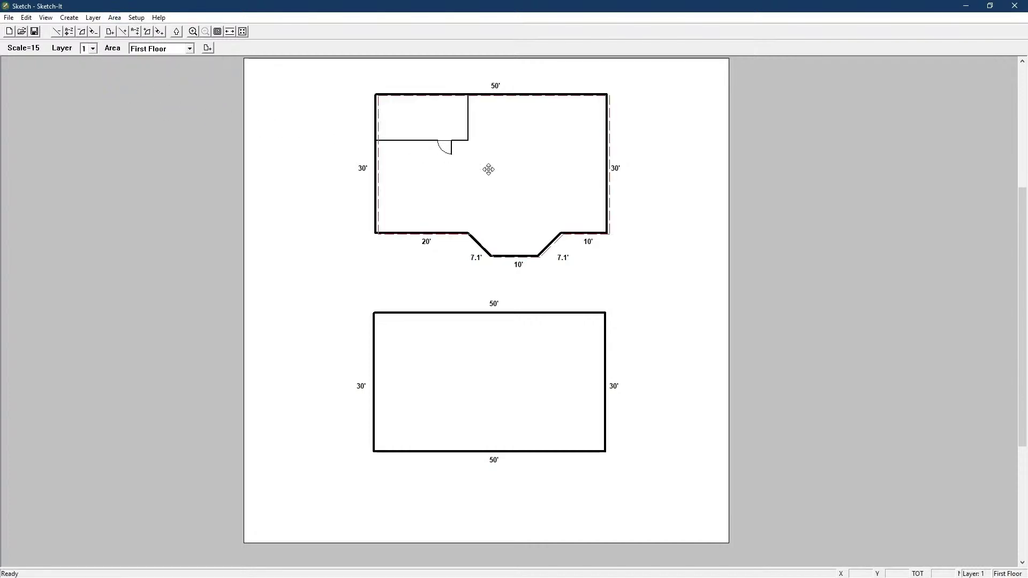
left_click_drag(486, 168, 484, 175)
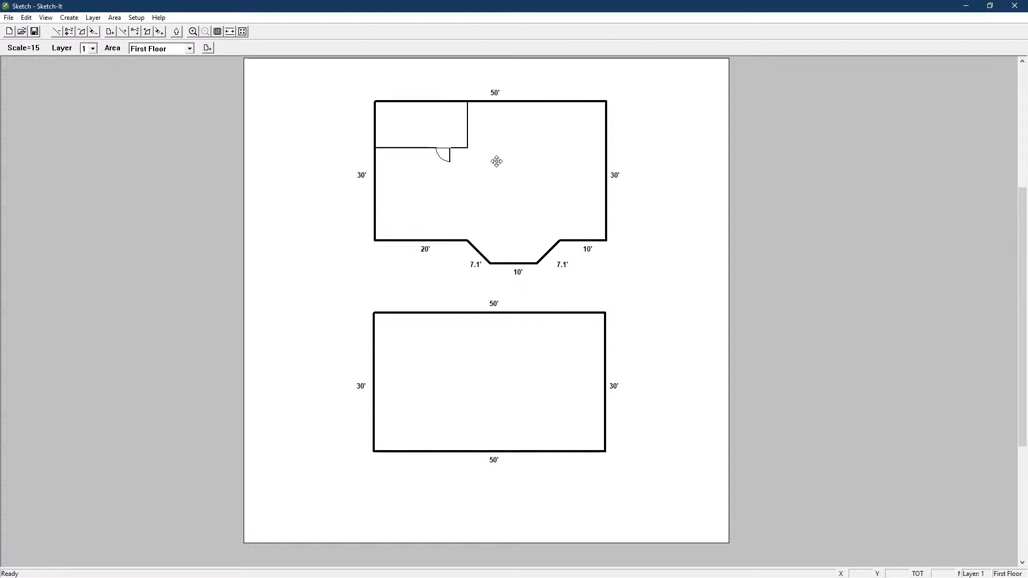
left_click(243, 31)
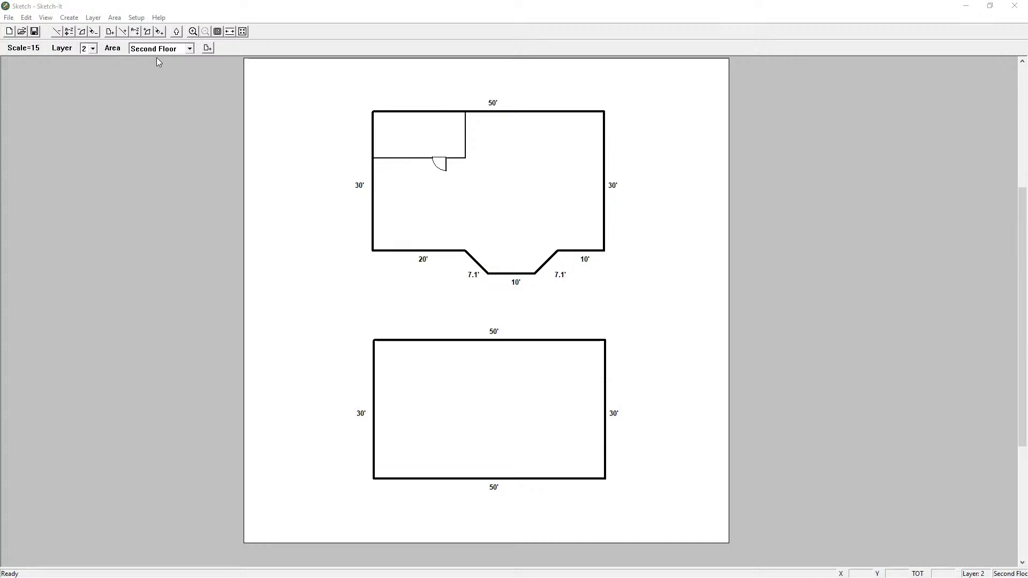
- Save the sketch as 20072203.skt and close Sketch-It to return to the appraisal report in Appraise-It Pro
left_click(8, 17)
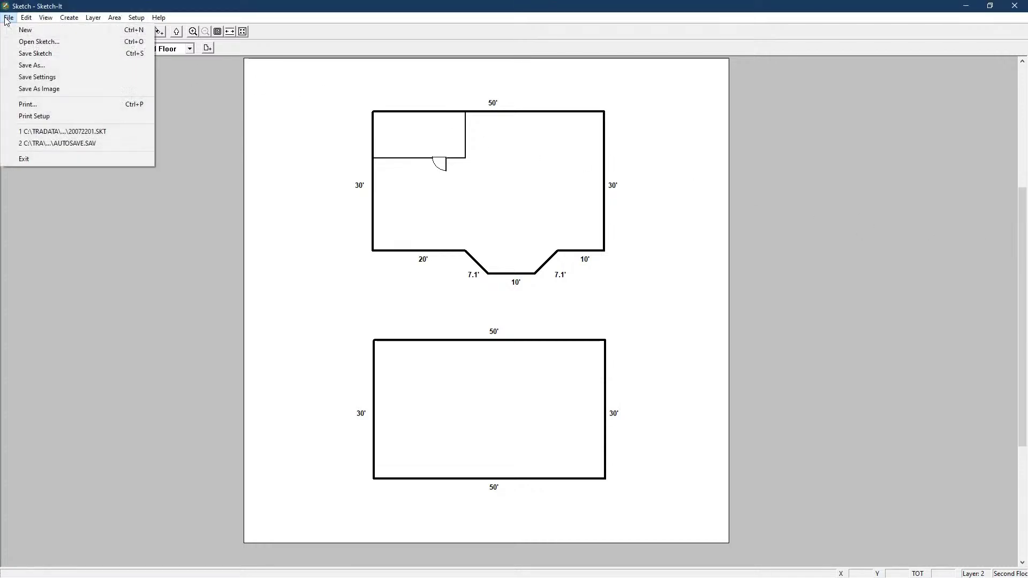
left_click(20, 54)
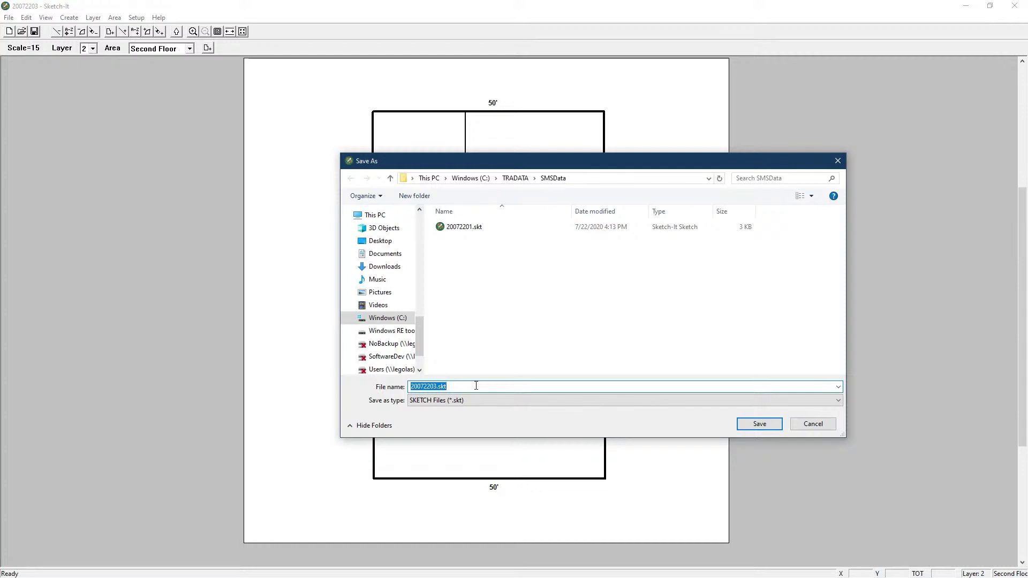
left_click(754, 426)
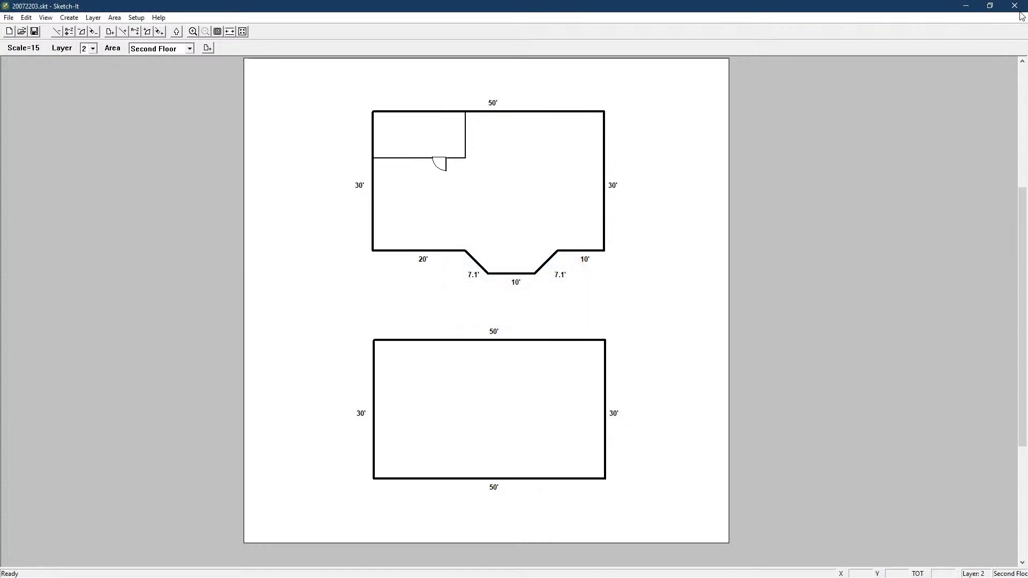
left_click(1016, 6)
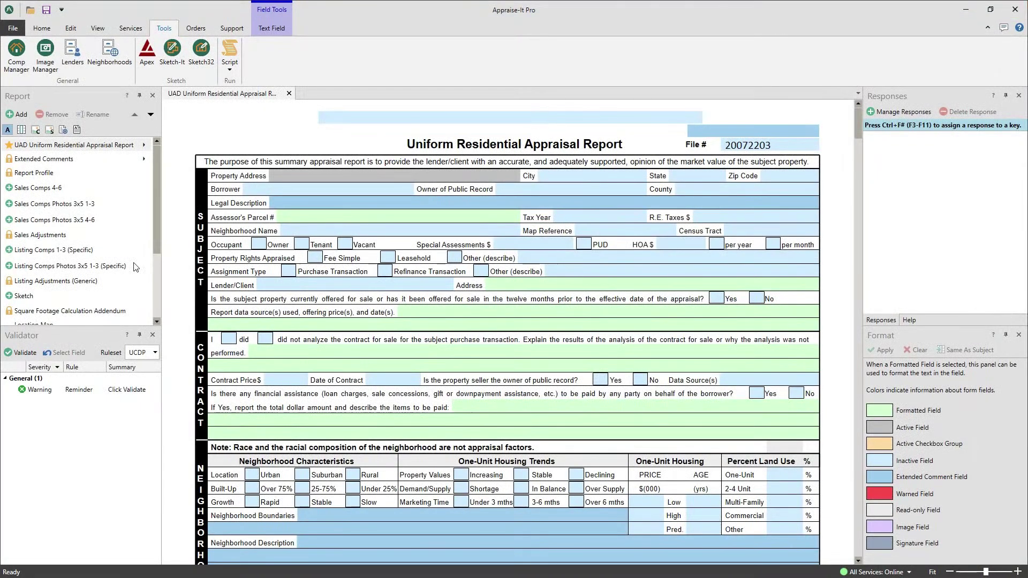
- Examine the report's Sketch page, Square Footage Calculation Addendum and the subject's Gross Living Area in the sales comparison grid
left_click(33, 296)
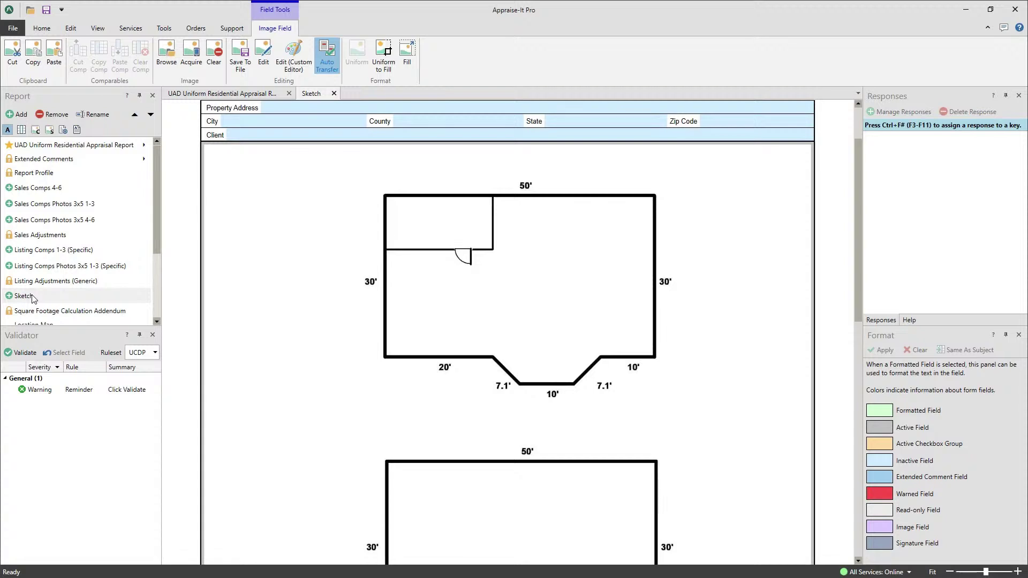
left_click(56, 311)
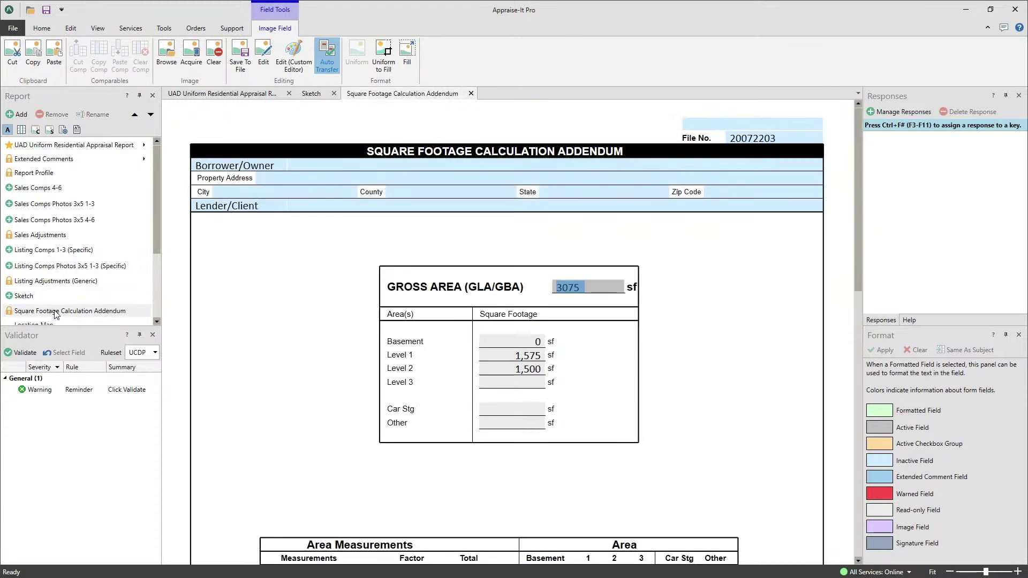
left_click(210, 95)
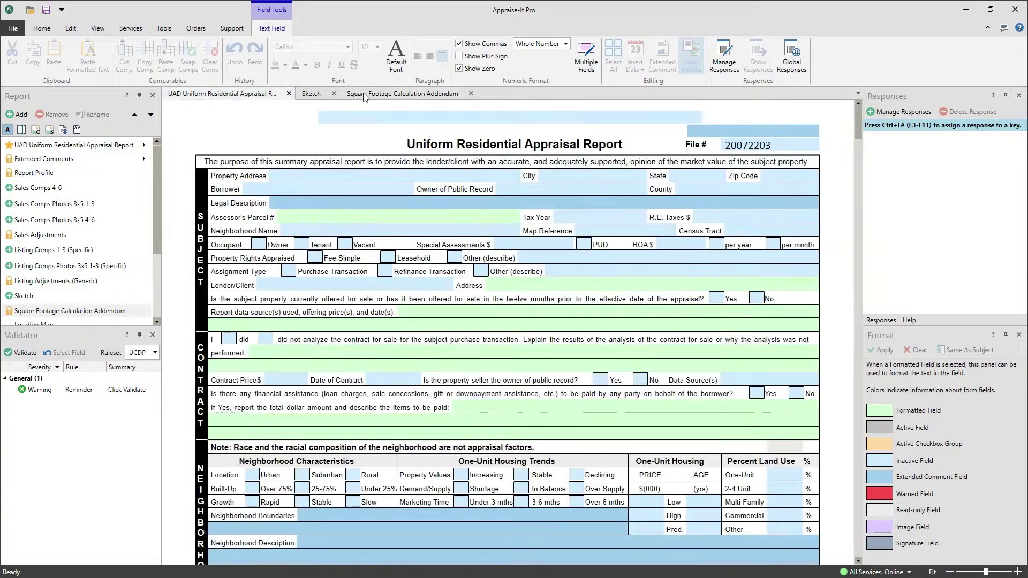
left_click_drag(858, 122, 853, 217)
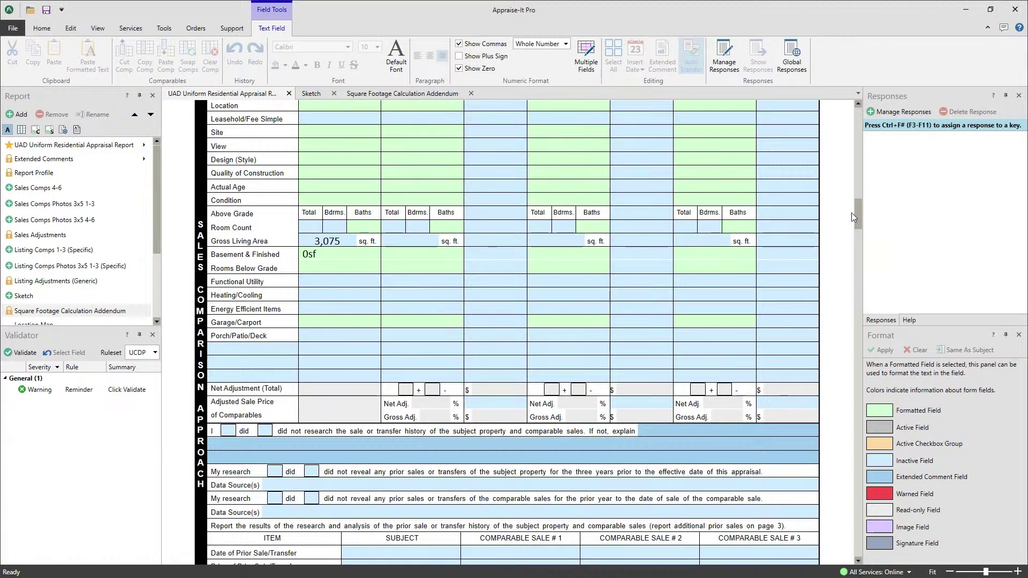
- Reopen the report's saved floor plan in Sketch-It
left_click(165, 28)
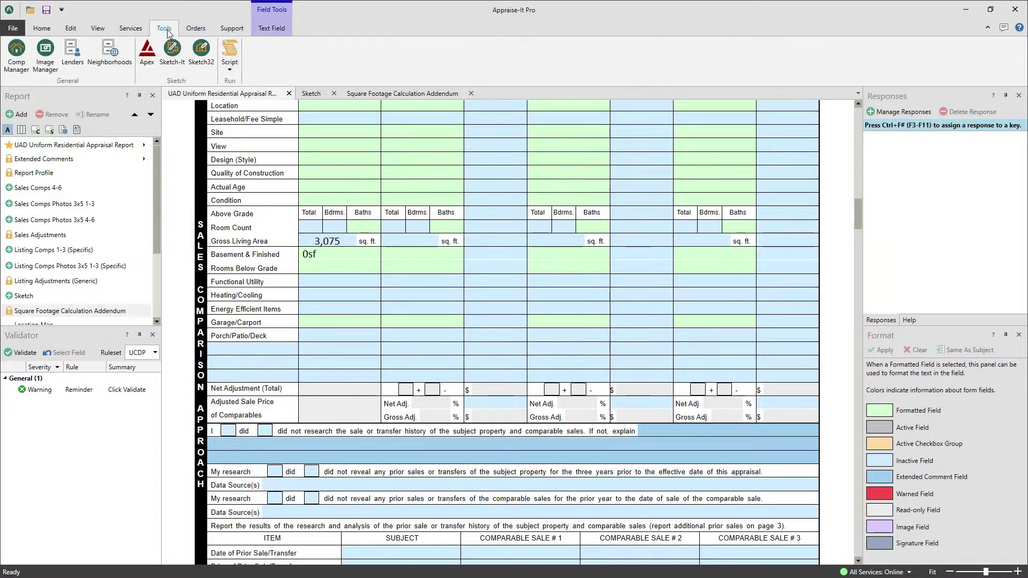
left_click(172, 53)
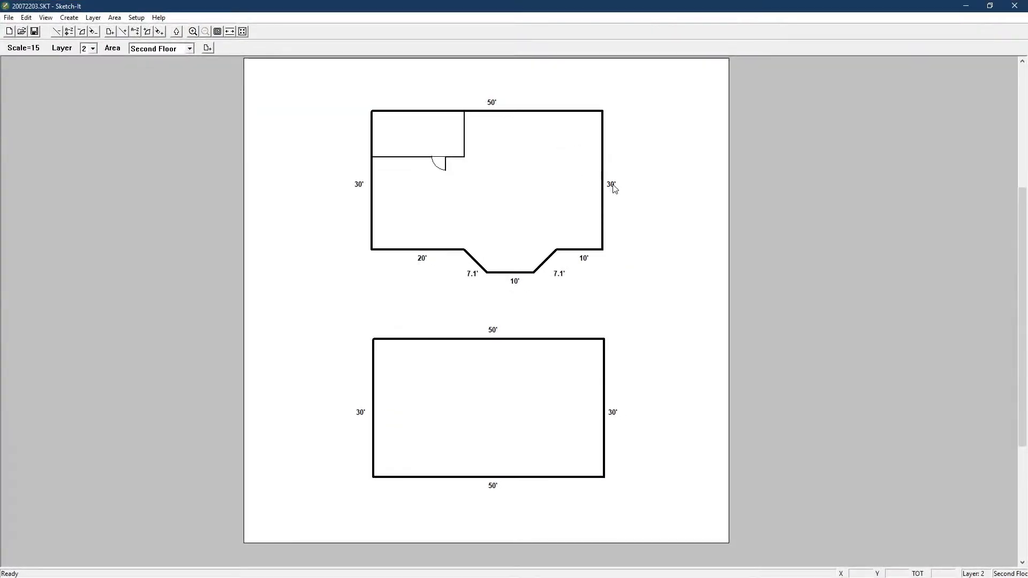
left_click(10, 19)
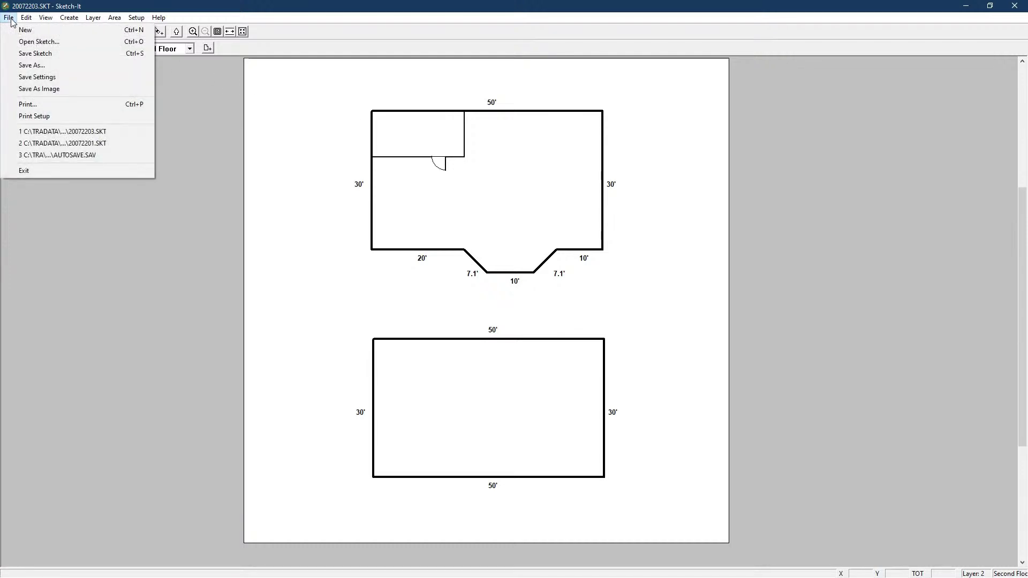